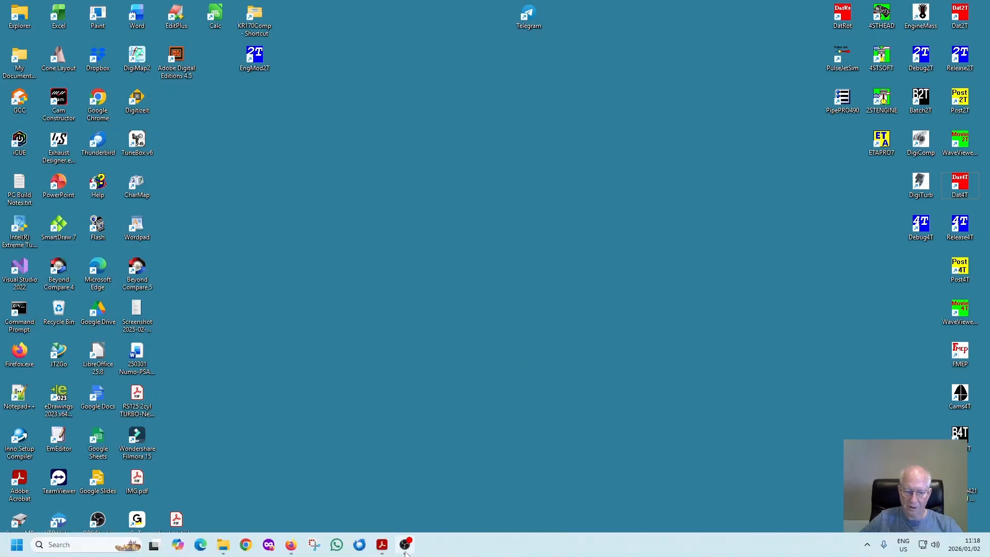
Bring up the Engine Data.pdf sheet and start Dat4T, placing its start window beside the sheet
click(382, 546)
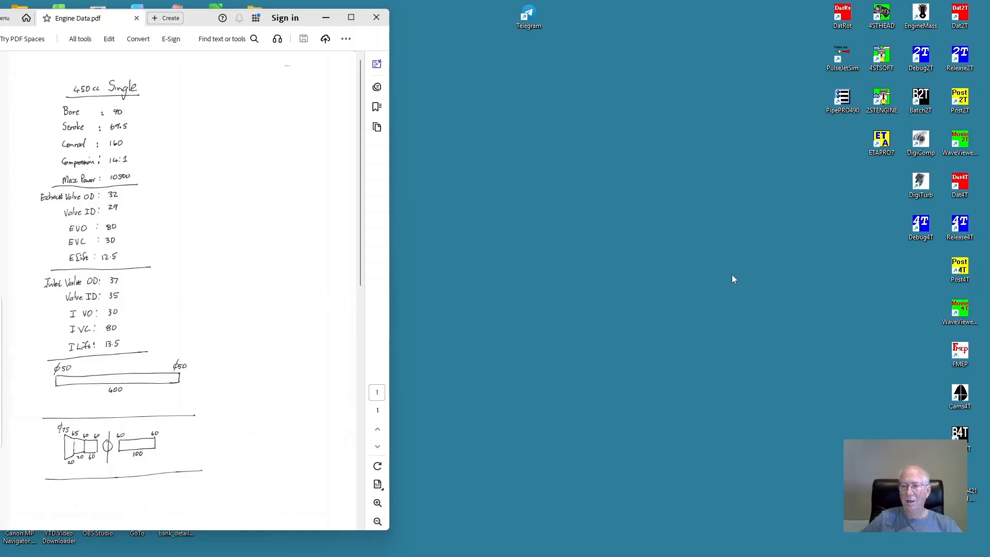
double_click(964, 186)
drag(503, 168, 616, 137)
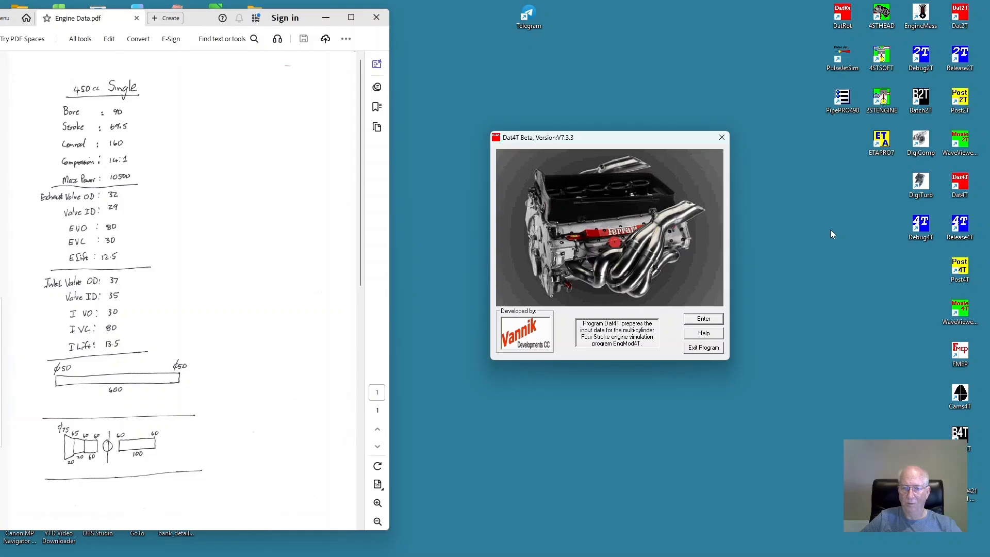
Read the Dat4T help topics on folder structure, project and file layout, Windows nomenclature, and error handling and reporting
click(705, 334)
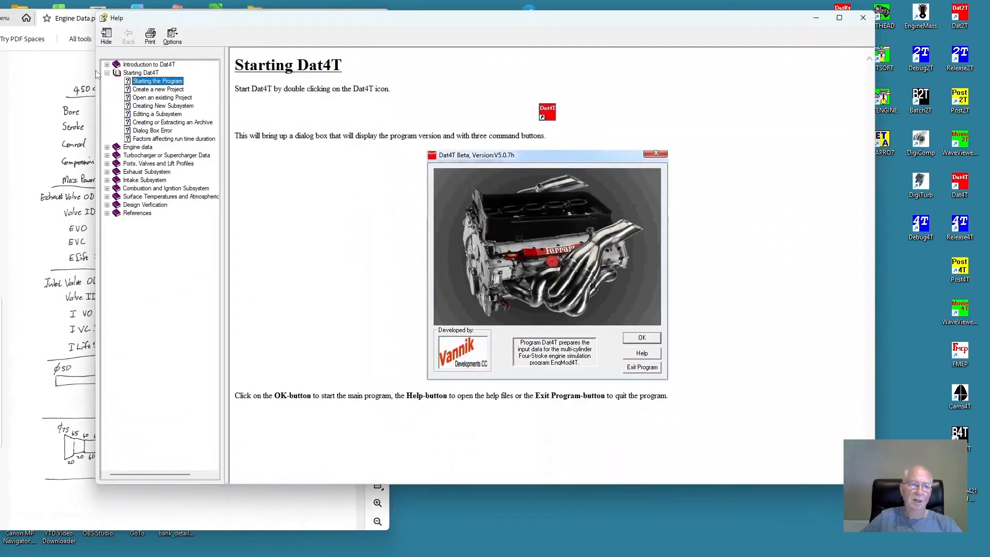
click(107, 65)
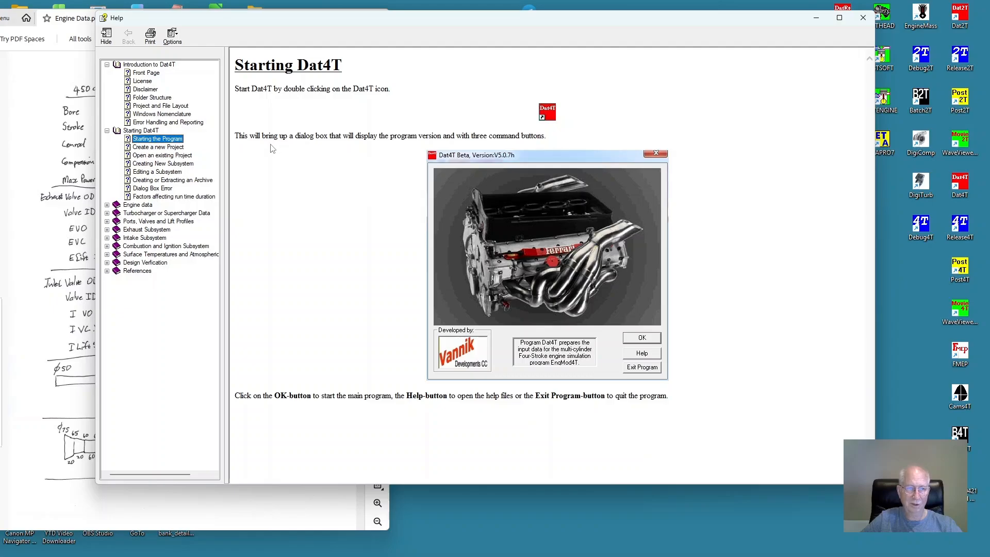
click(147, 98)
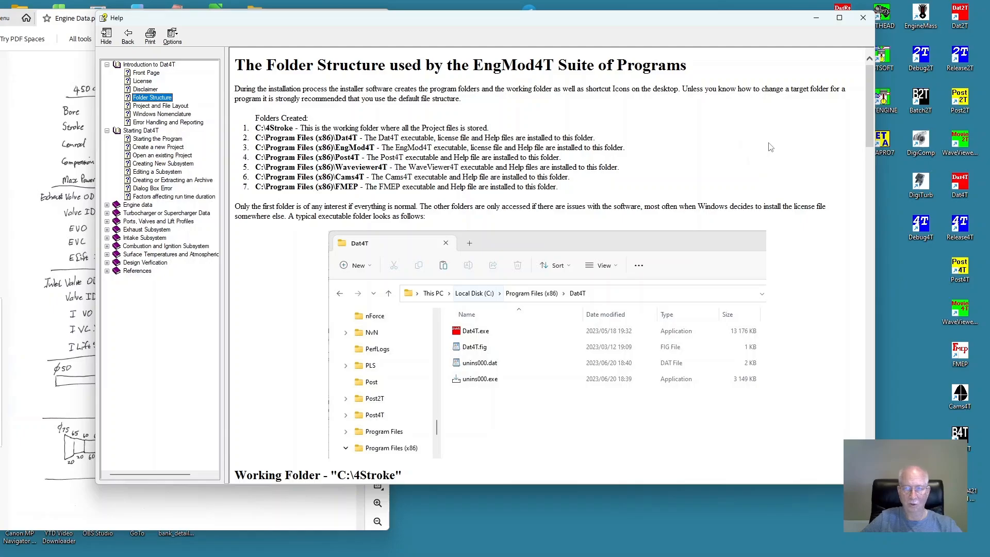
drag(871, 106, 865, 290)
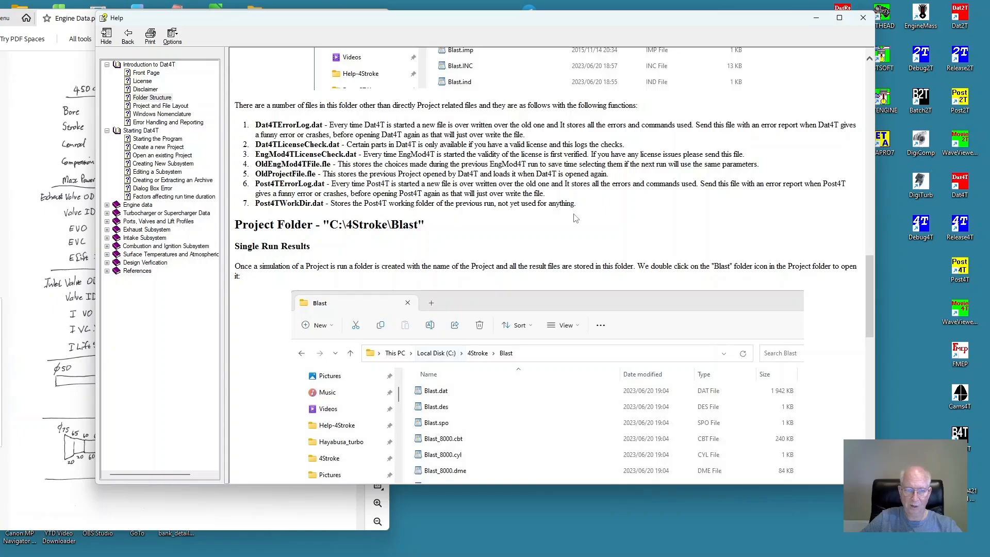
scroll(499, 246, down, 2)
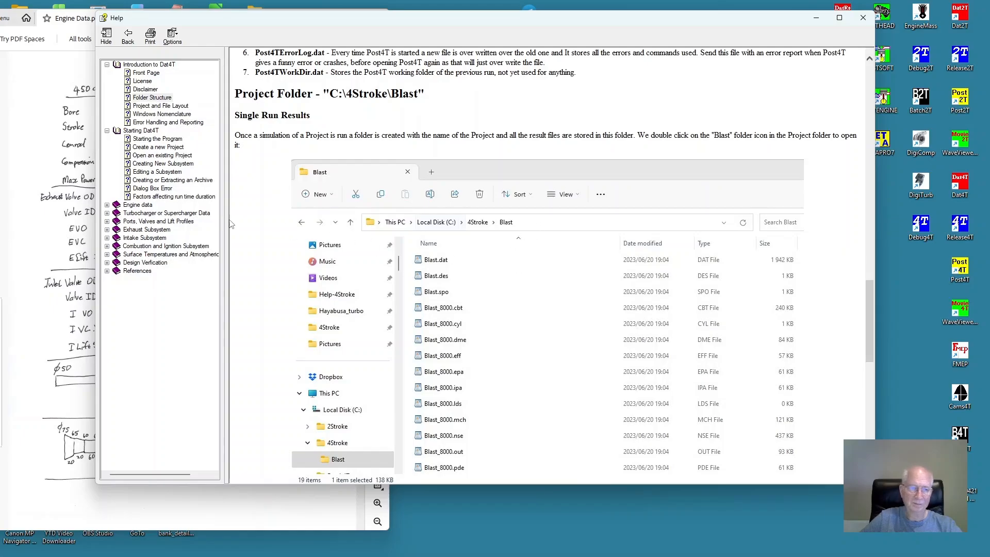
click(149, 106)
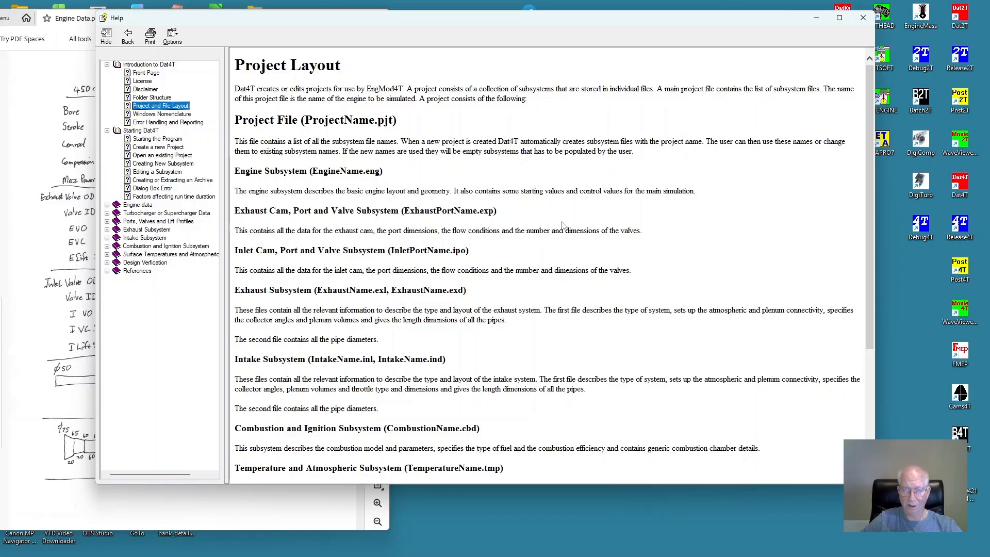
click(151, 114)
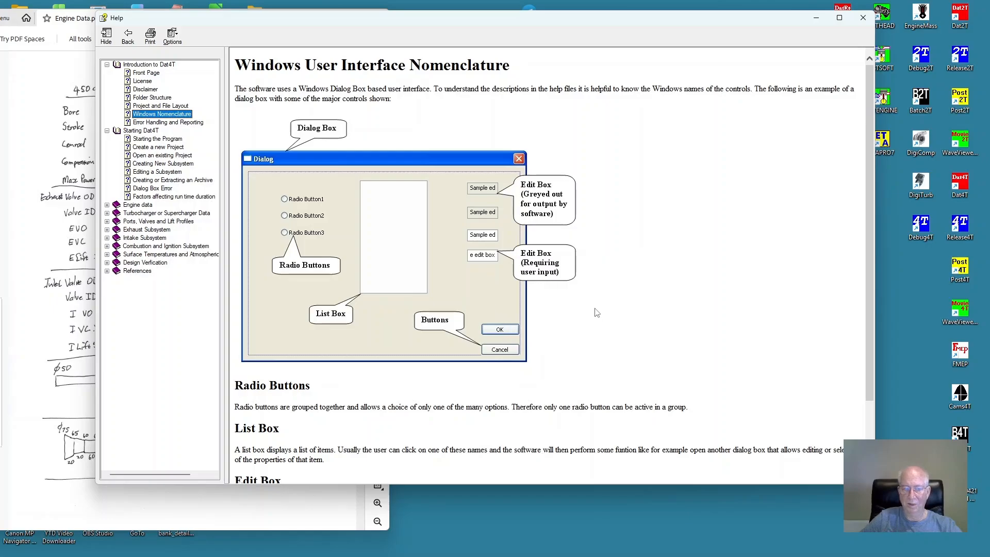
click(162, 123)
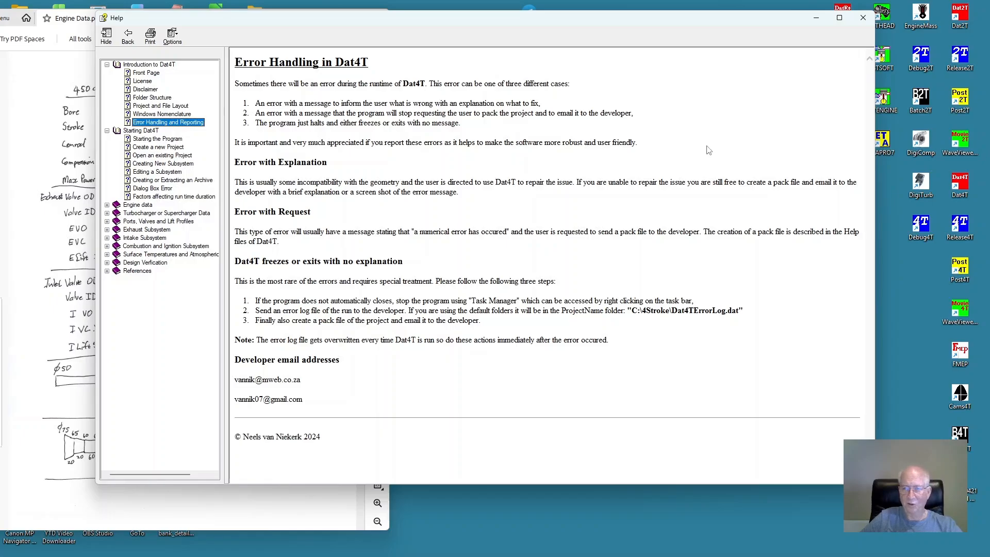
click(862, 17)
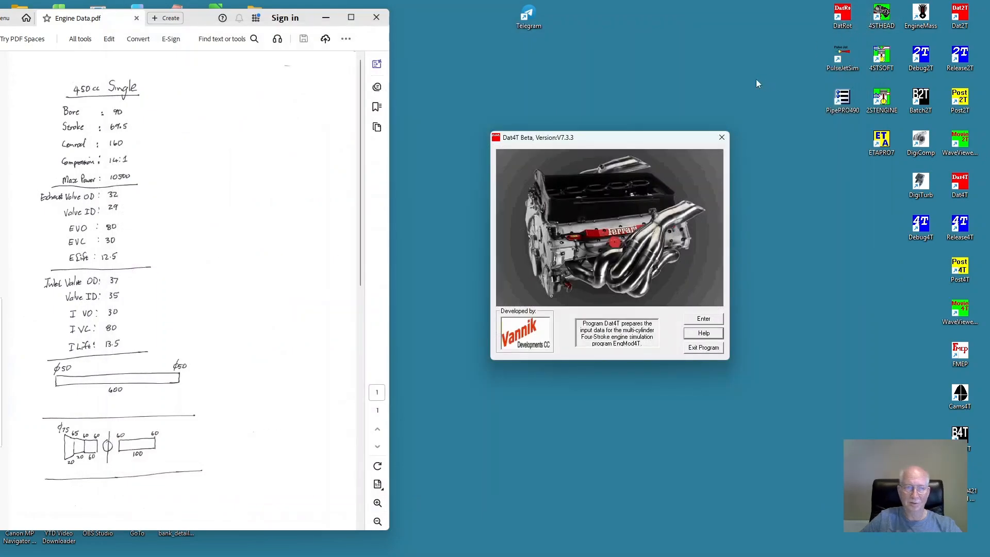
Create a new project named New Project in the 4Stroke folder and accept its subsystem file names
click(699, 320)
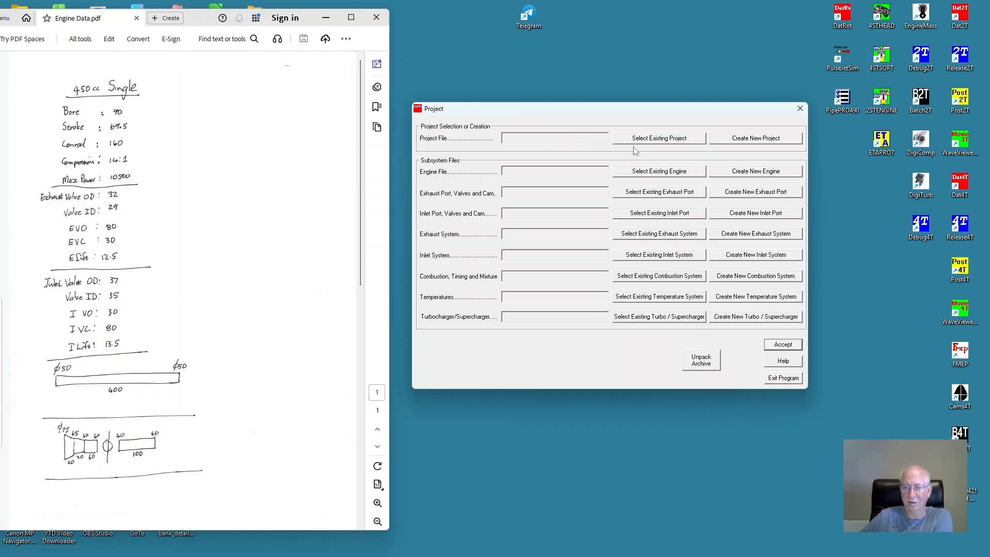
click(754, 138)
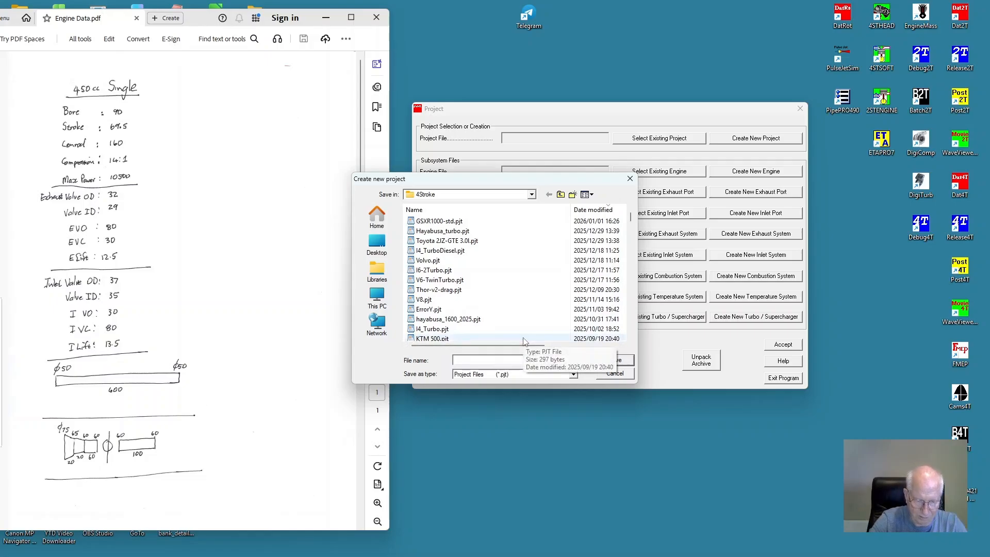
text(New)
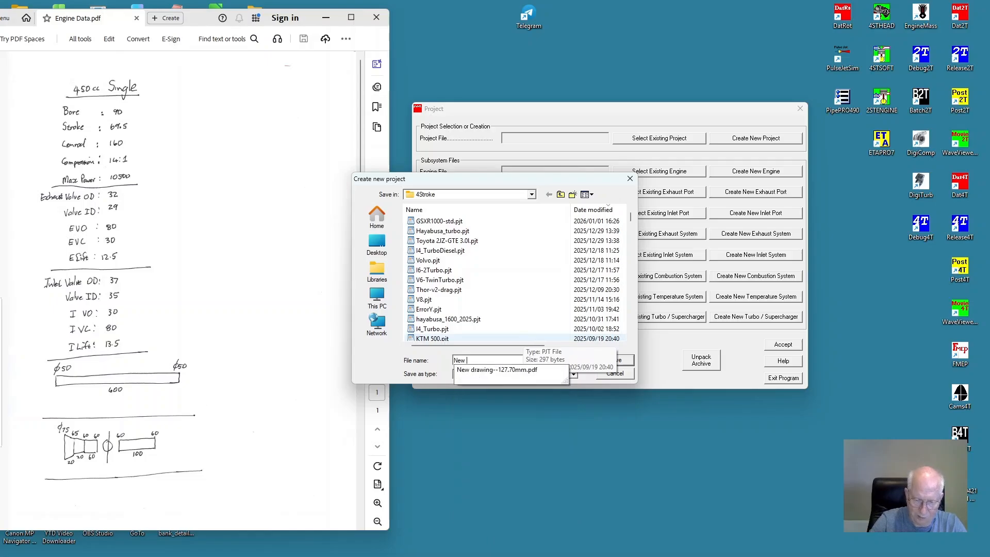
text( Project)
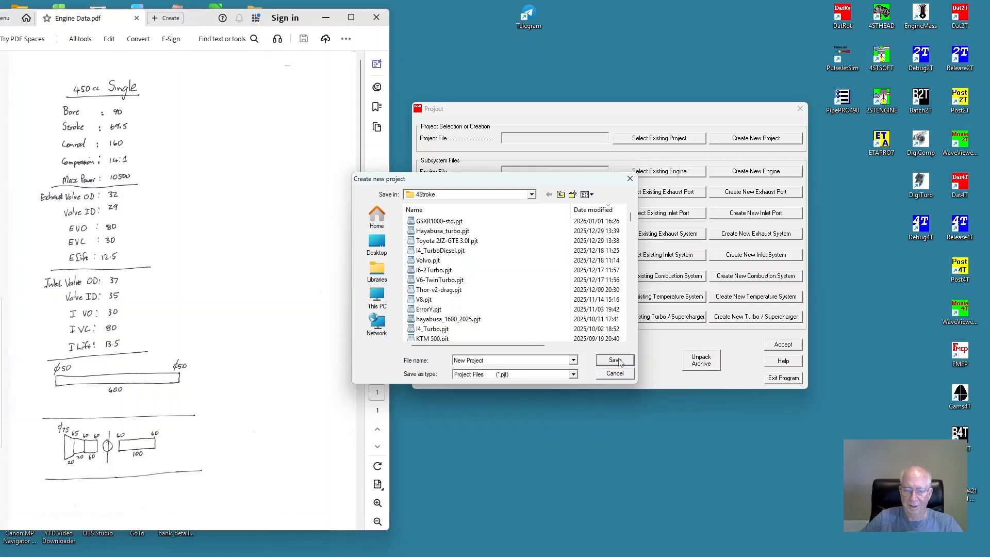
click(619, 362)
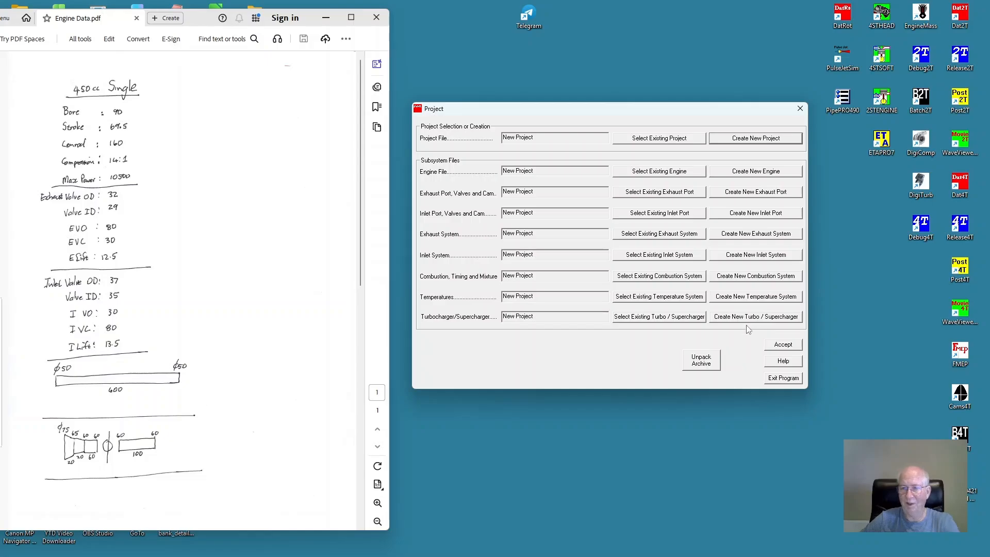
click(787, 344)
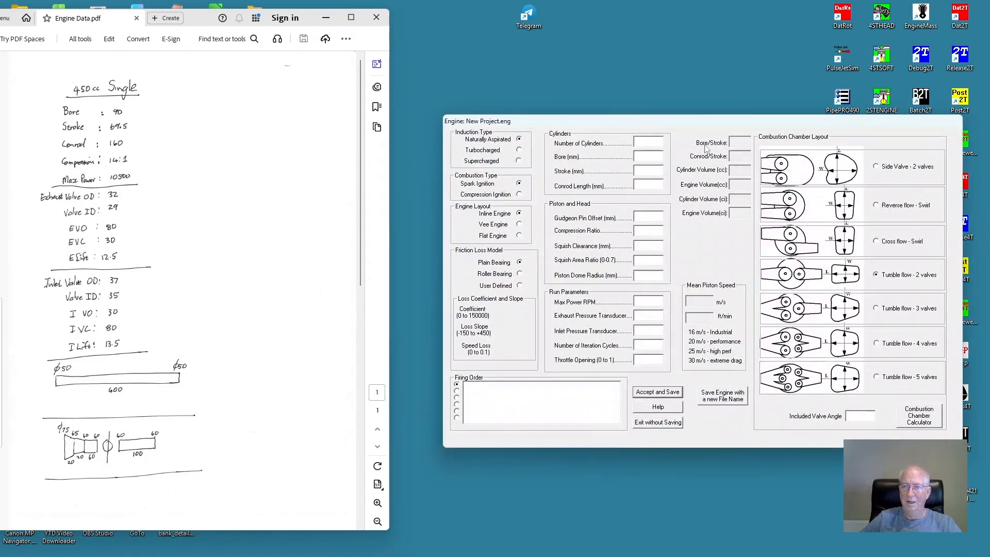
Define the engine's cylinder data: 1 cylinder, 90 mm bore, 69.5 mm stroke and 160 mm conrod length
drag(704, 123, 652, 79)
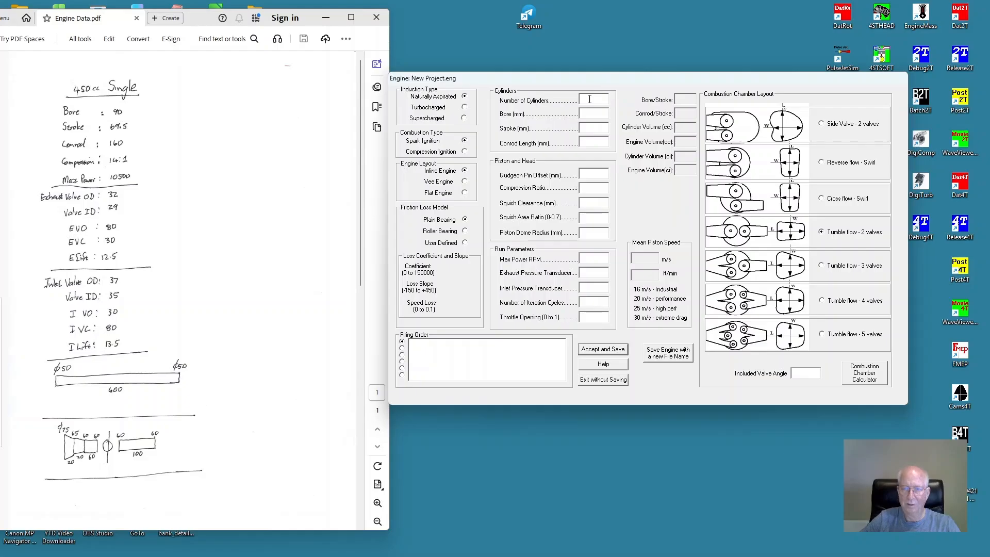
text(1)
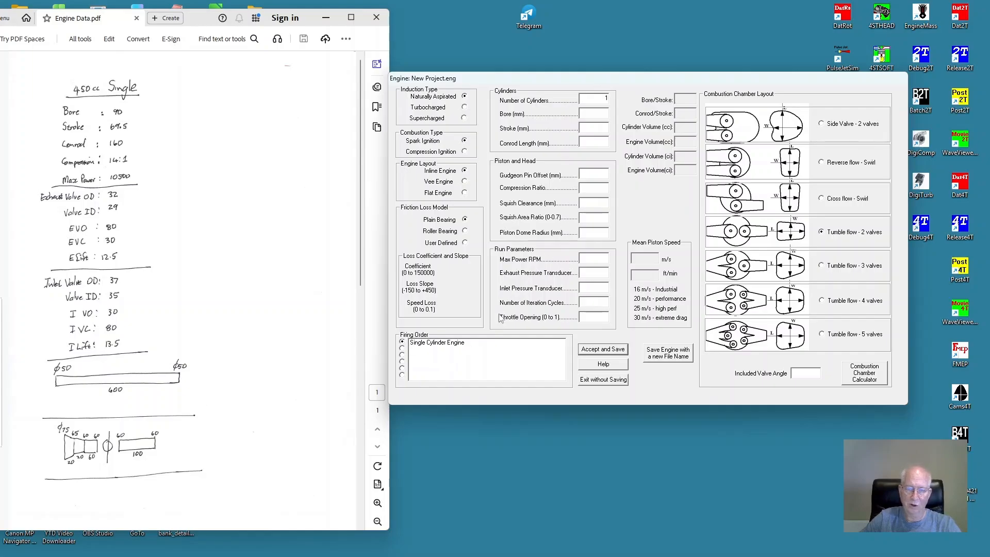
click(599, 111)
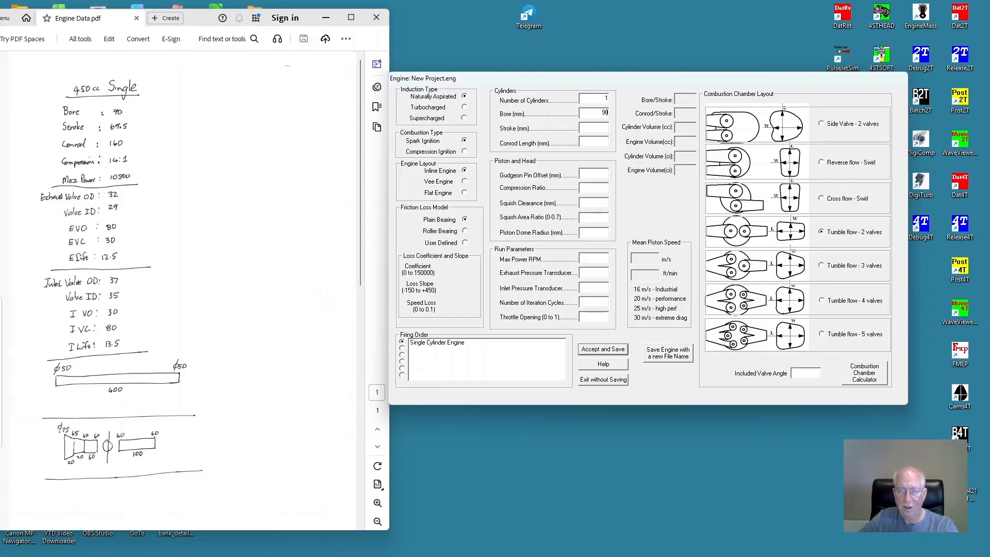
text(90)
click(601, 128)
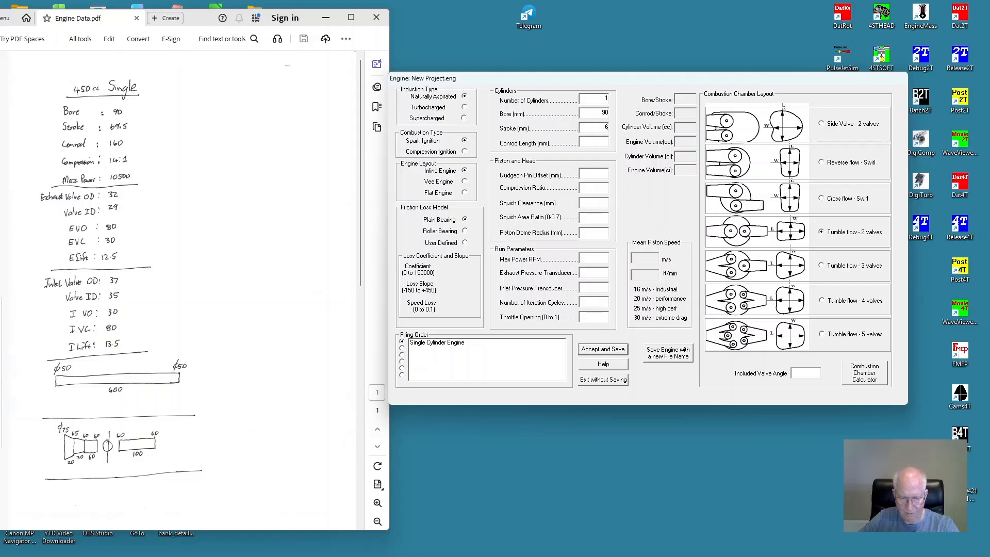
text(69.5)
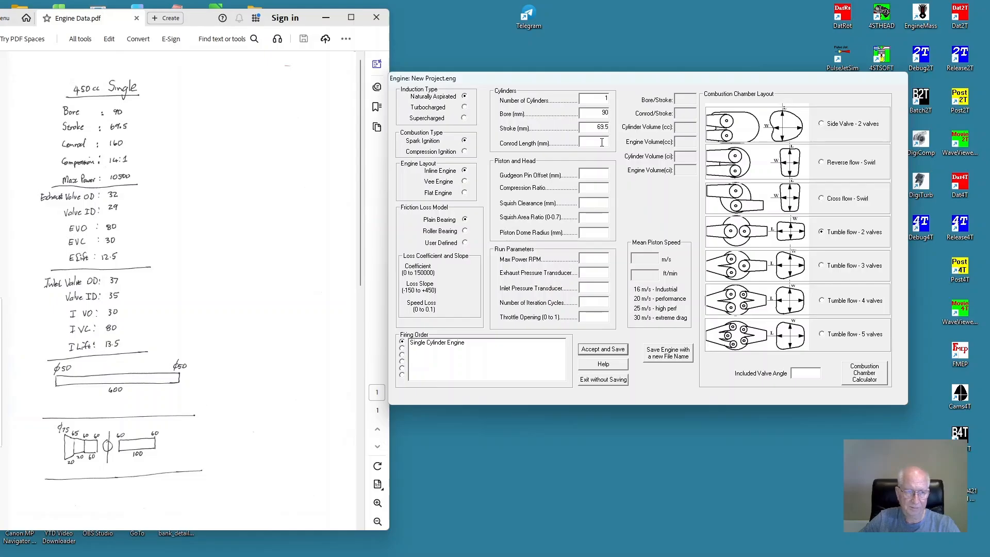
text(160)
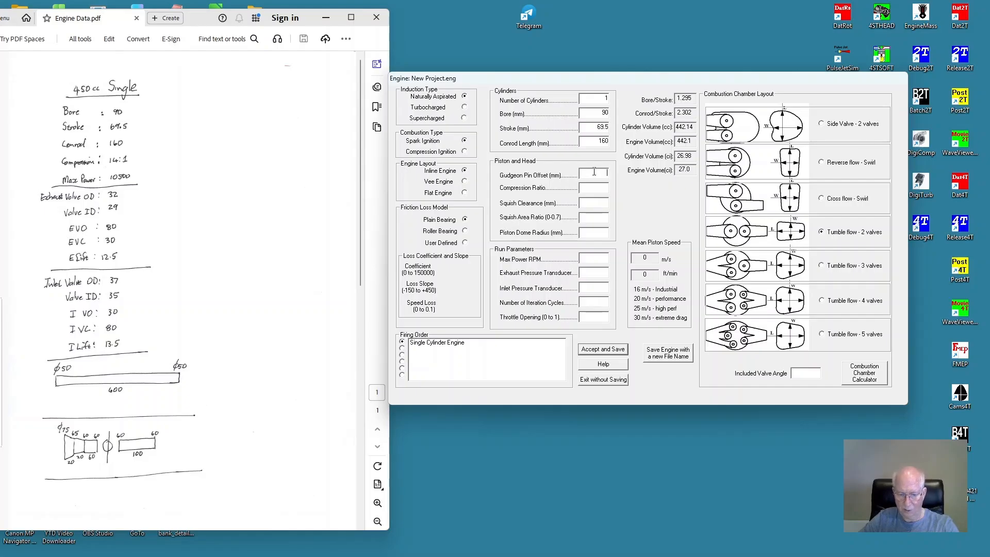
Set gudgeon pin offset 0, compression ratio 14, squish clearance 0.9 mm, squish area ratio .15 and piston dome radius 0
text(0)
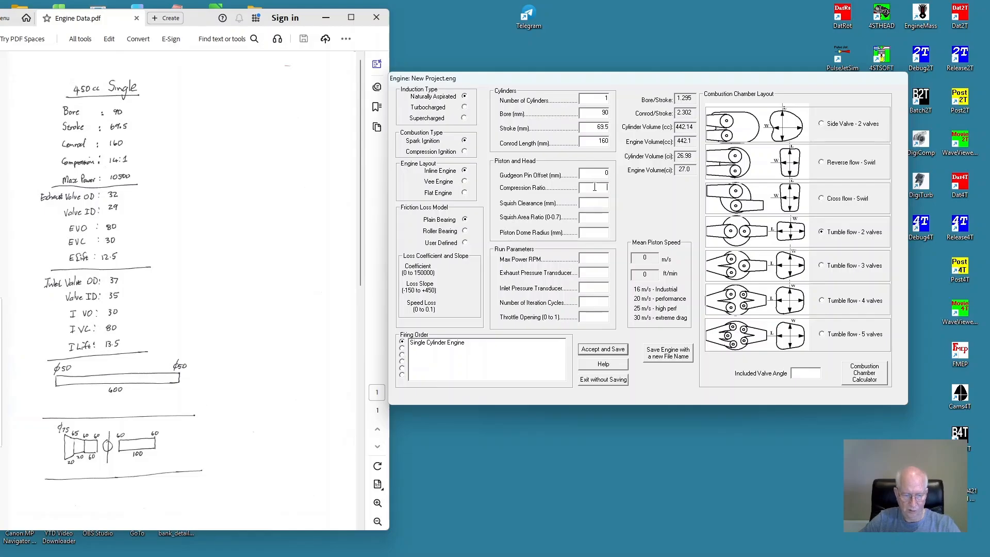
text(4)
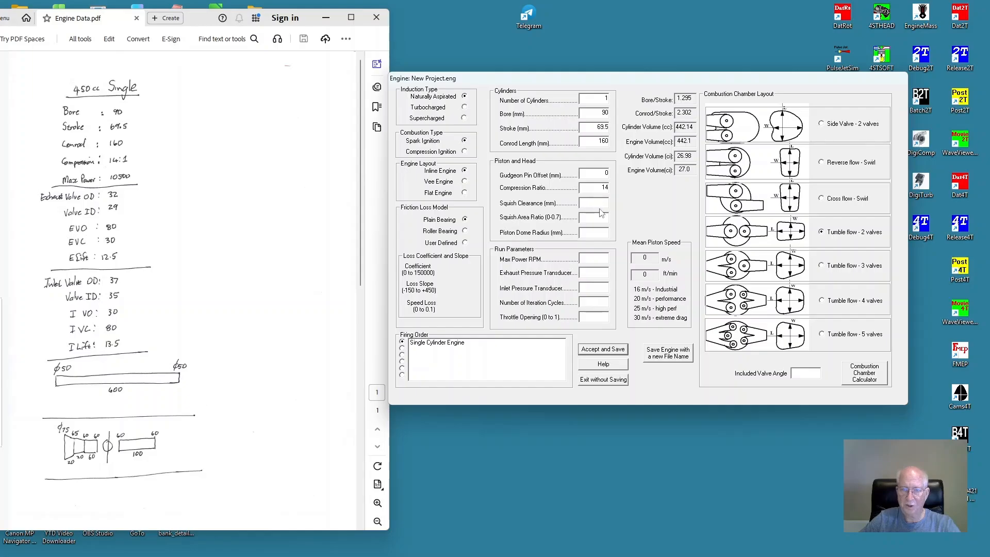
click(599, 204)
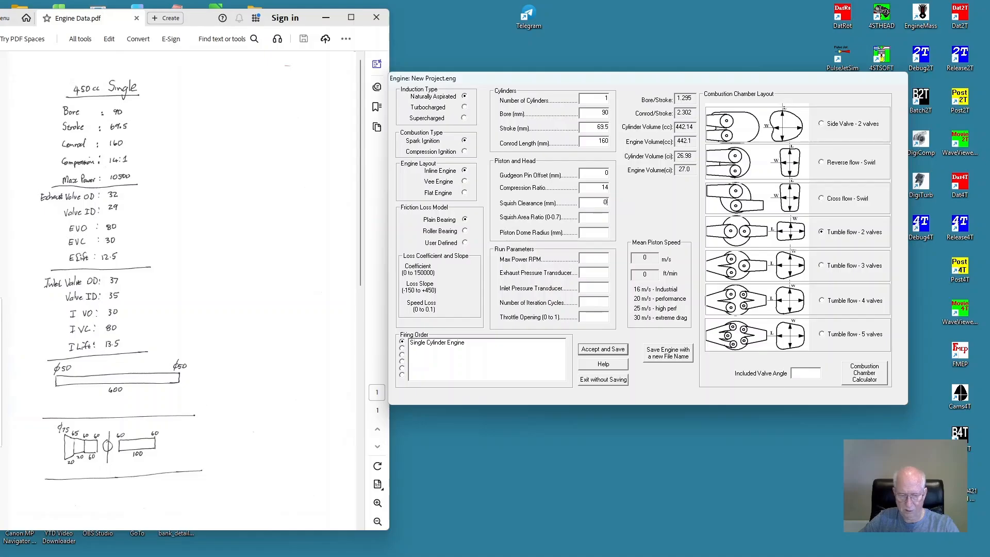
text(0.9)
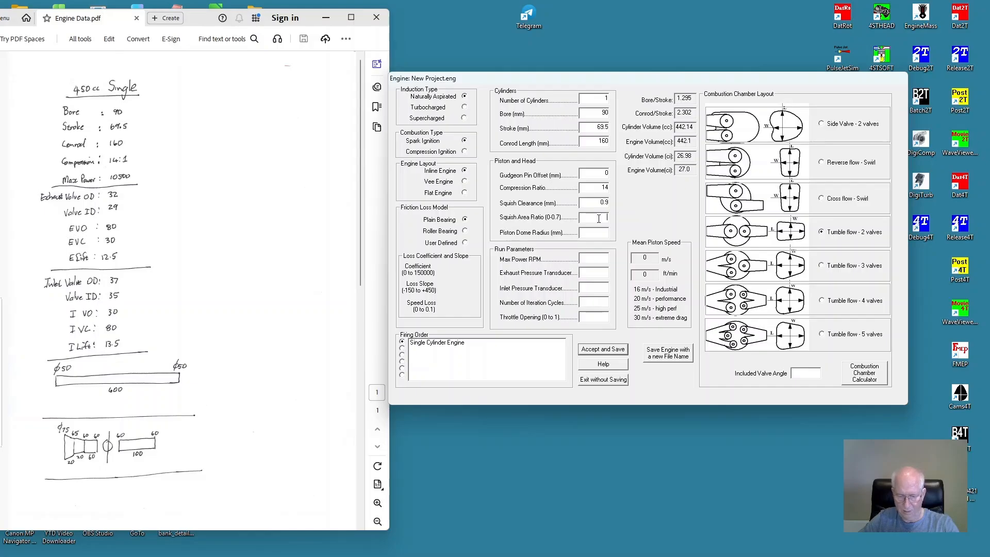
text(.15)
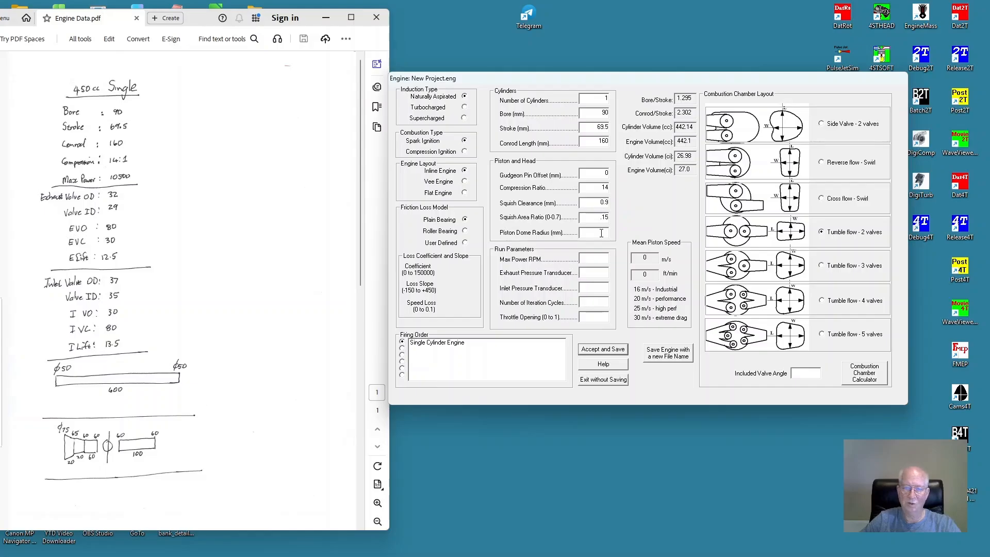
click(600, 233)
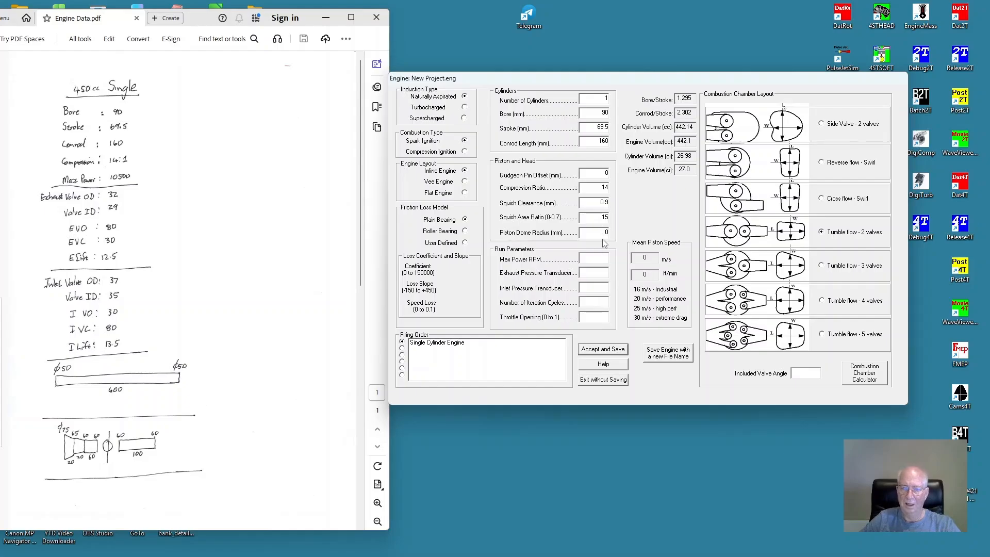
Set the run parameters: max power 10500 RPM, exhaust pressure transducer 120, inlet pressure transducer 100, 10 iteration cycles and throttle opening 1
click(596, 257)
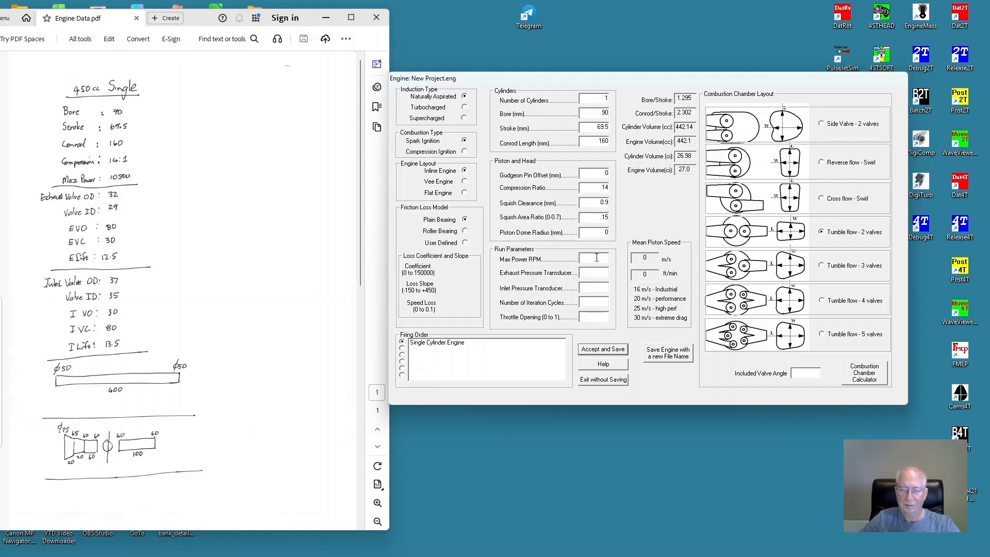
text(10)
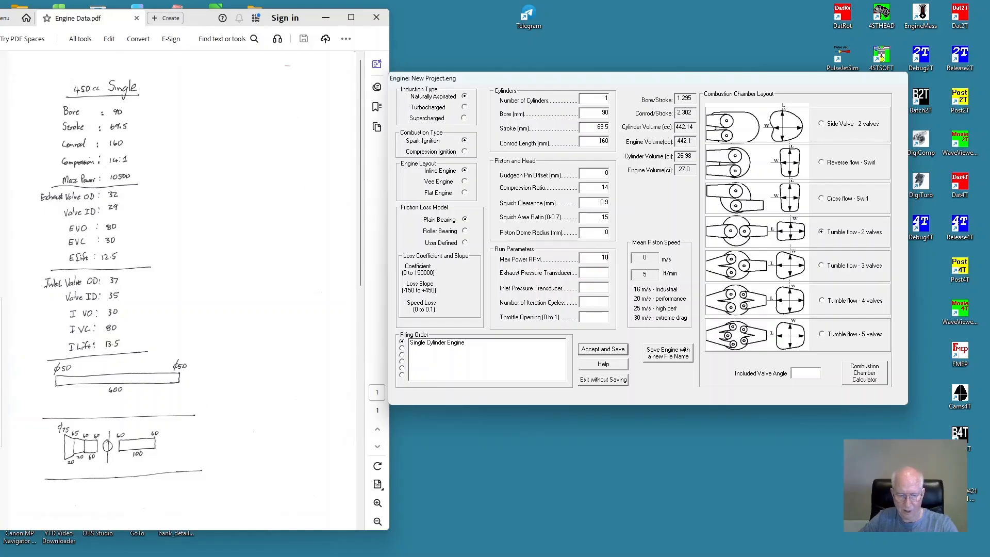
text(500)
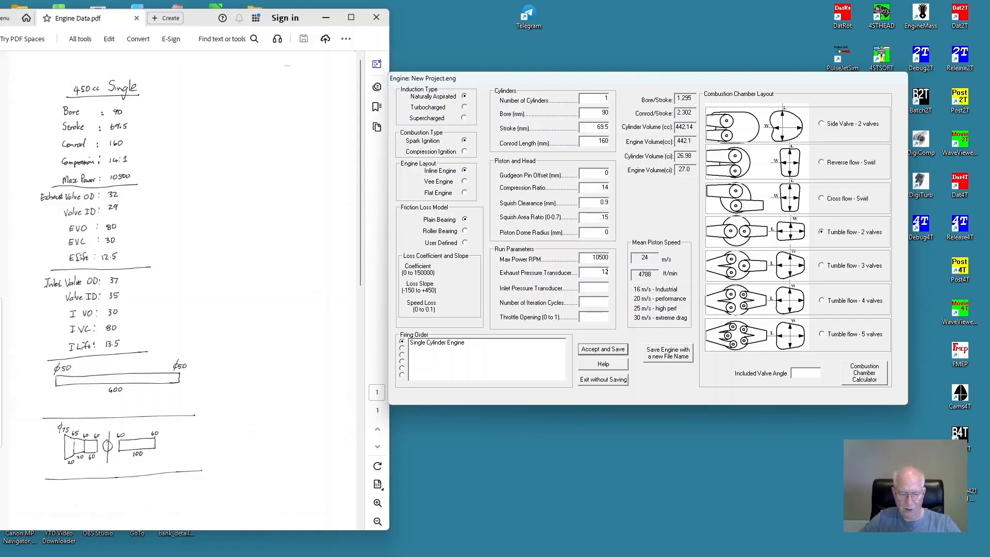
text(0)
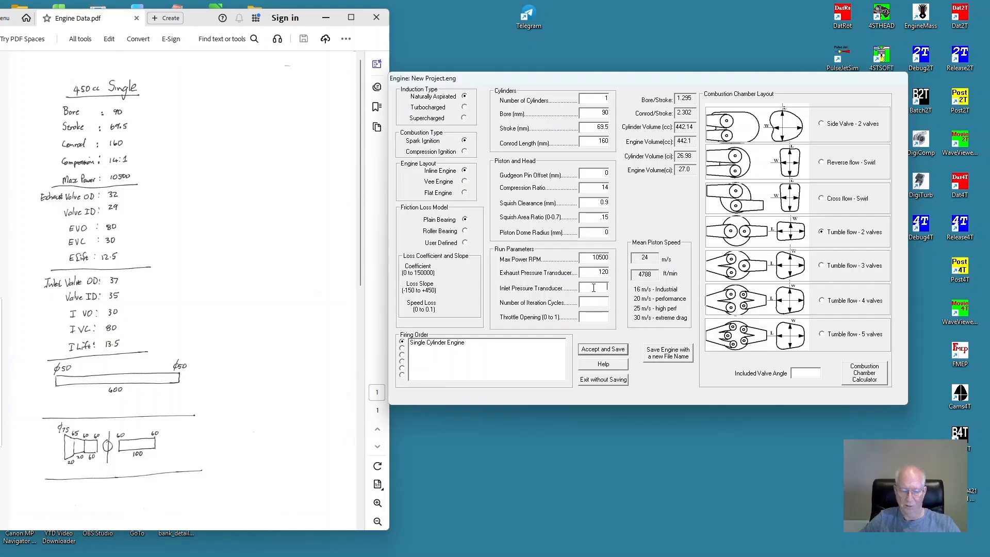
click(607, 286)
text(100)
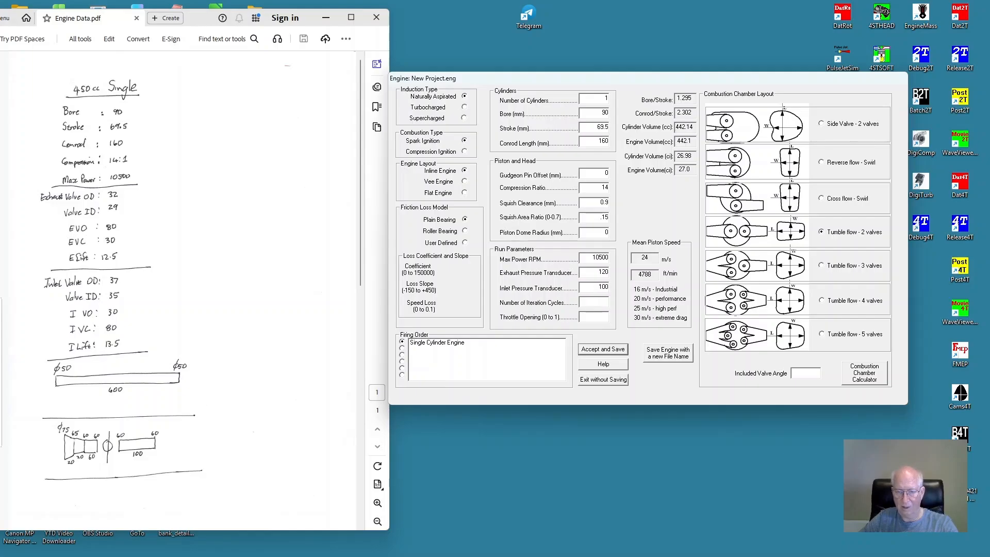
click(594, 302)
text(10)
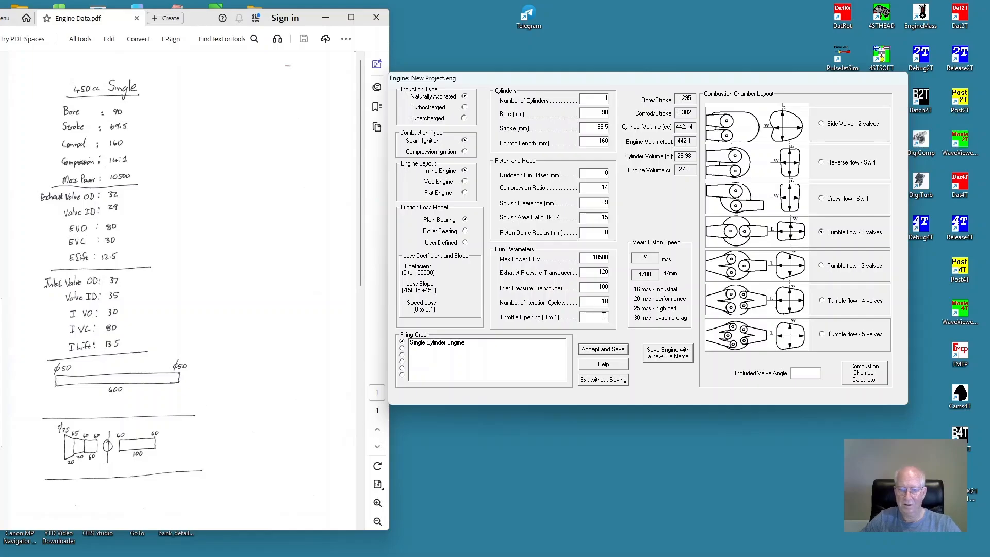
click(604, 317)
text(1)
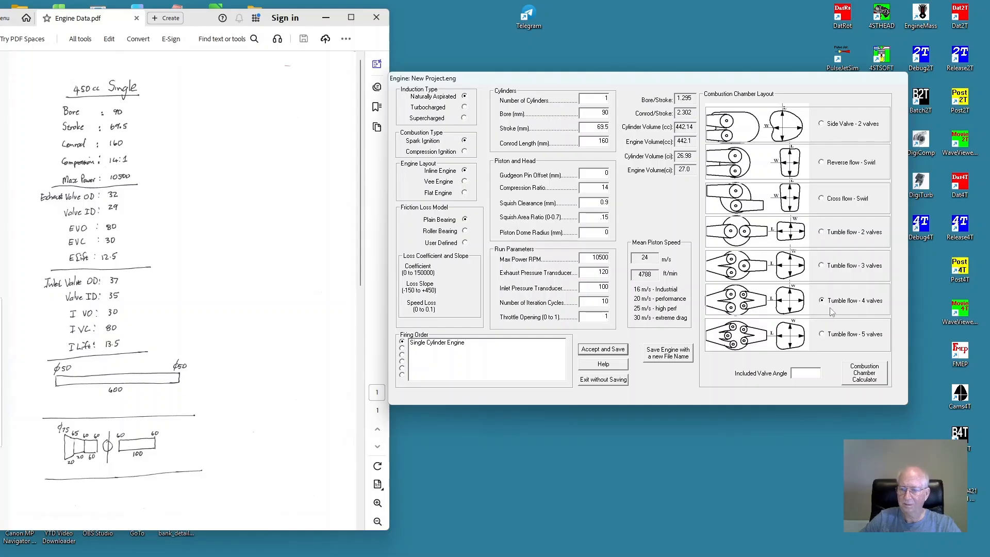
Choose the Tumble flow - 4 valves combustion chamber with included valve angle 28, and save the engine data through its chamber schematic
click(798, 377)
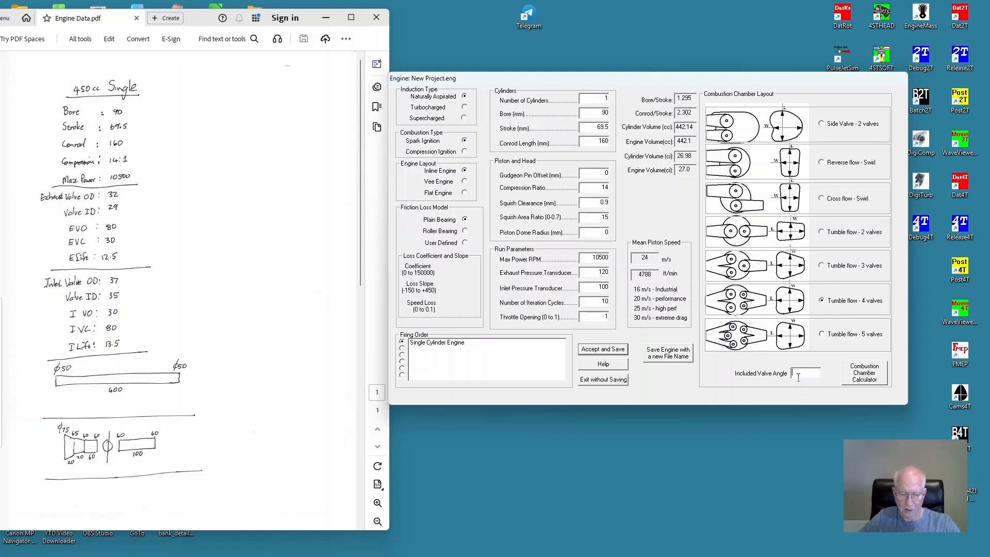
text(28)
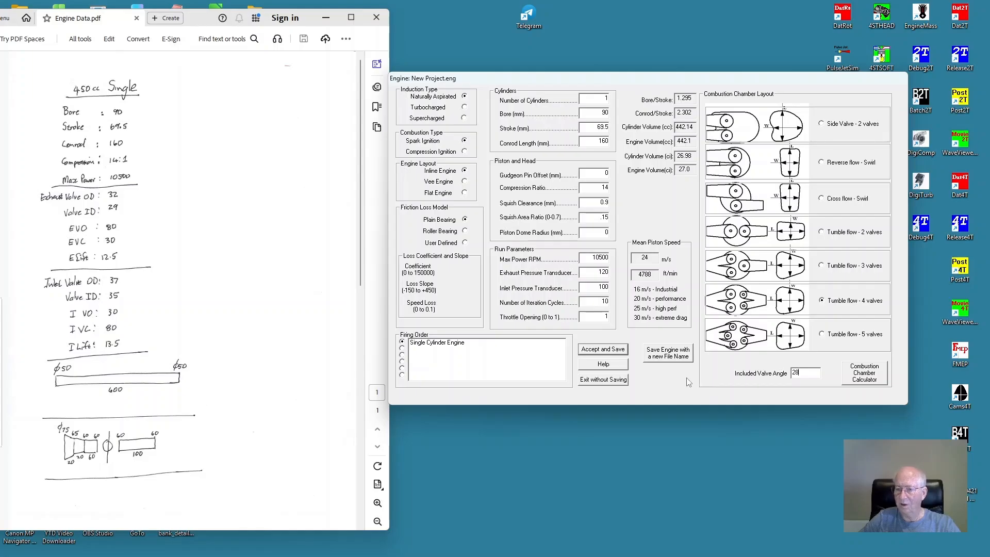
click(600, 351)
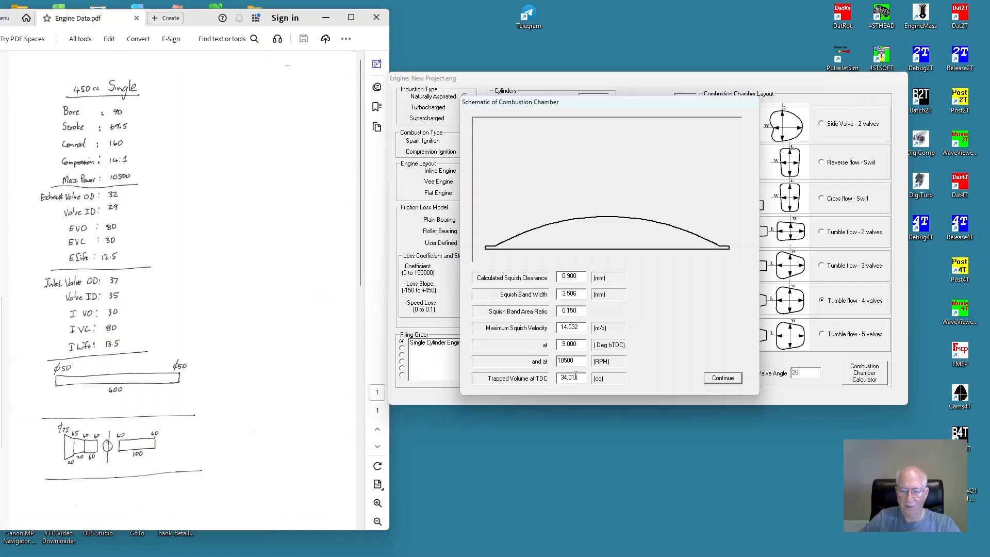
click(723, 379)
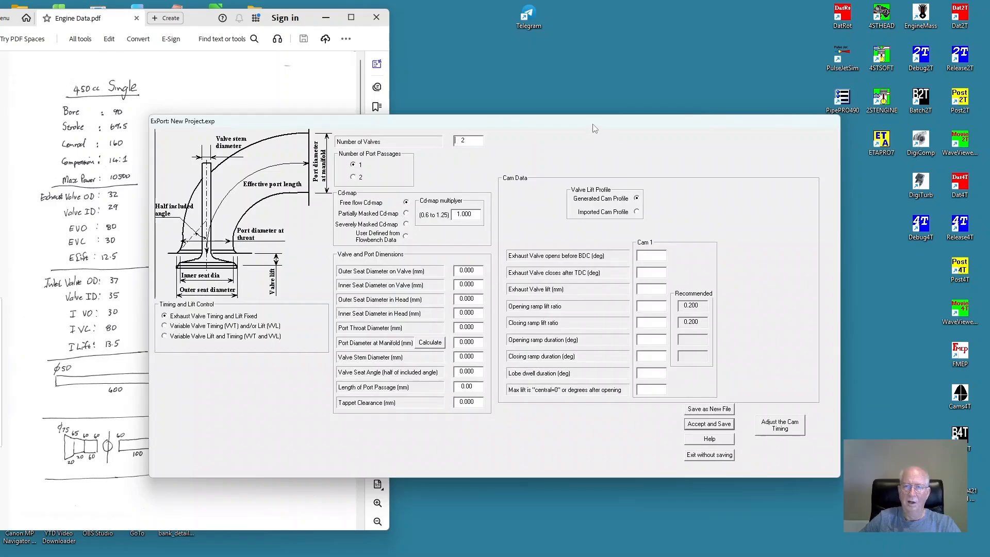
Review the Cd-map options for the exhaust port and choose the partially masked Cd-map
drag(593, 125, 670, 59)
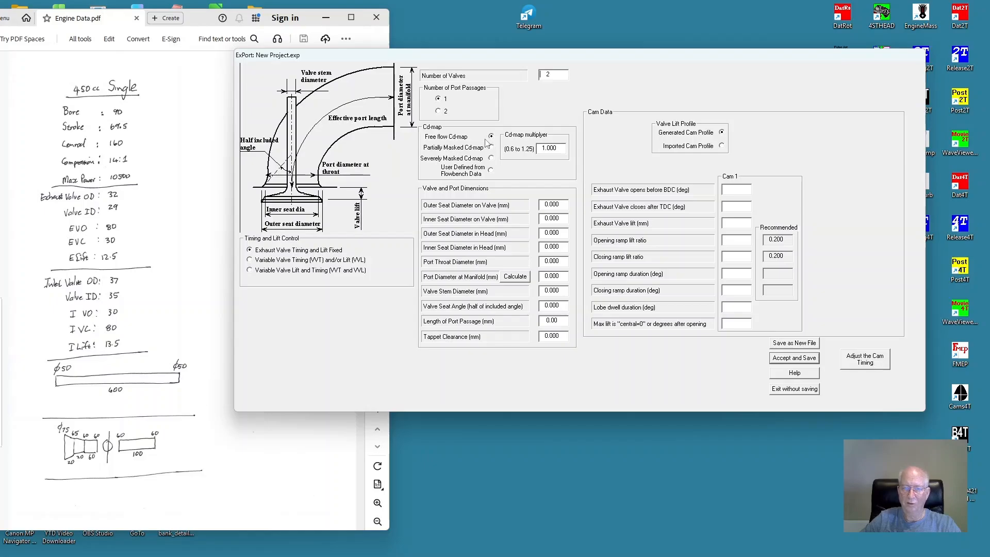
click(492, 148)
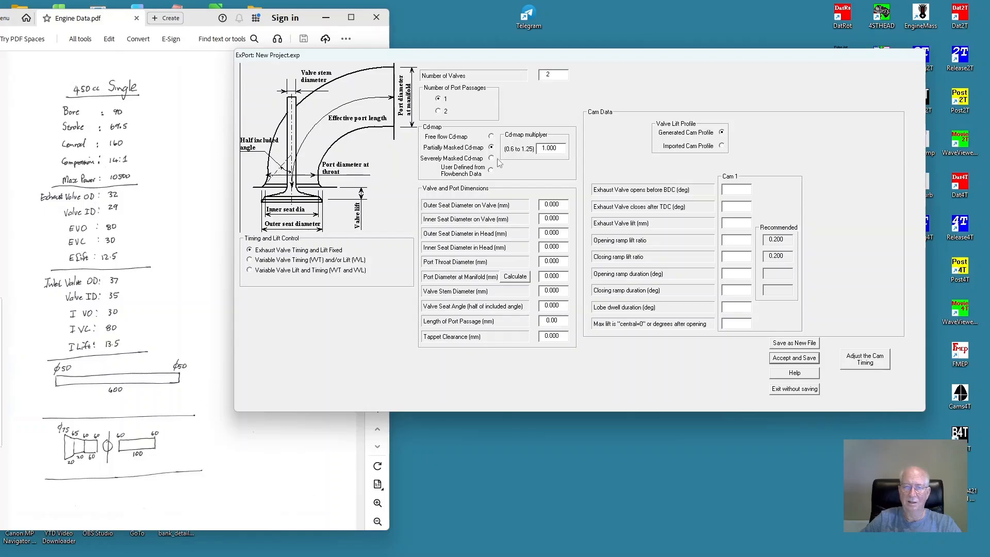
click(491, 158)
click(491, 170)
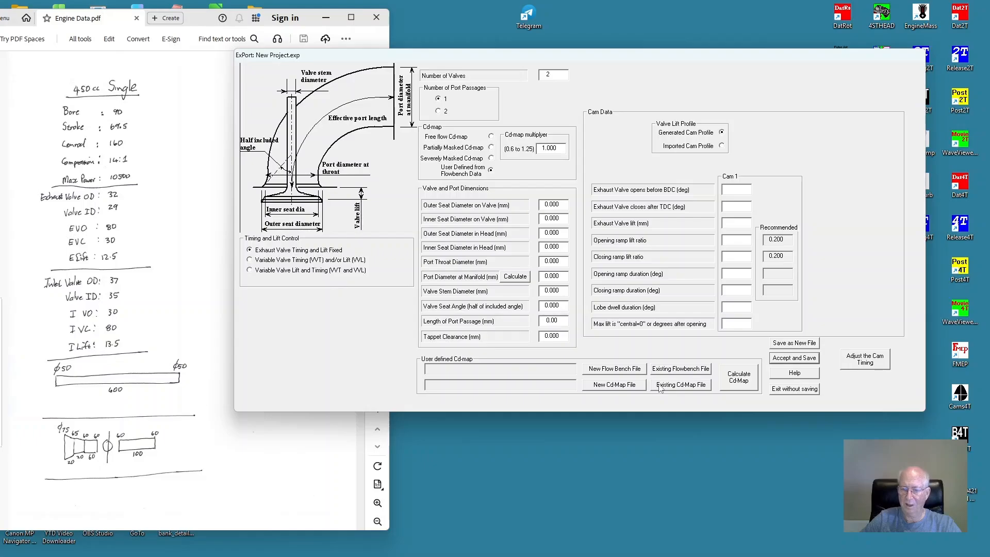
click(491, 148)
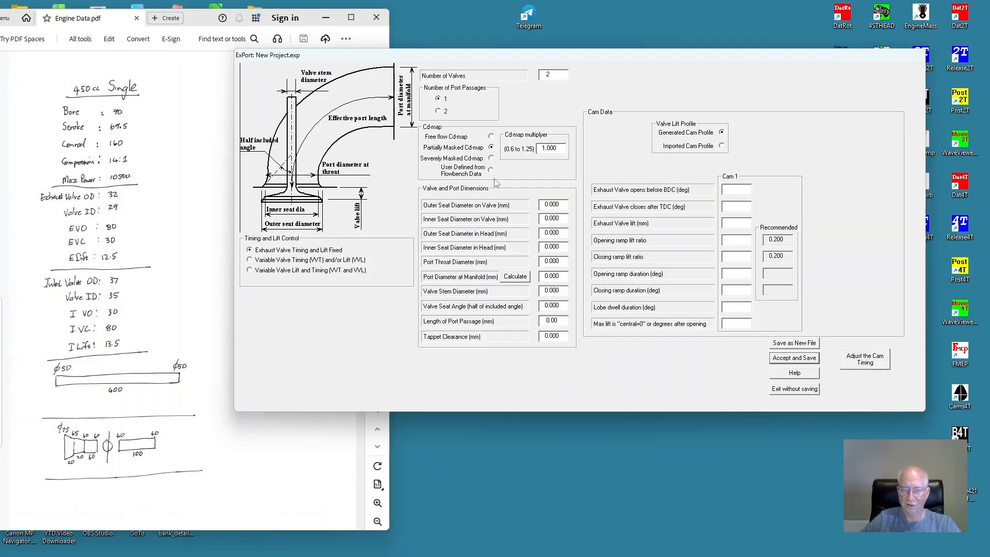
Set the exhaust valve's outer and inner seat diameters to 32 mm and 29 mm, both on the valve and in the head
double_click(561, 205)
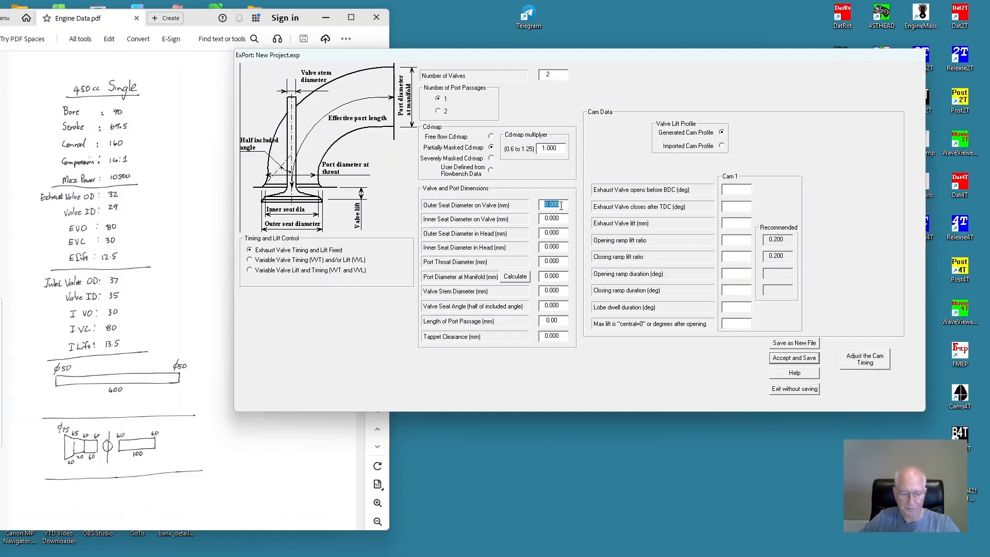
text(32)
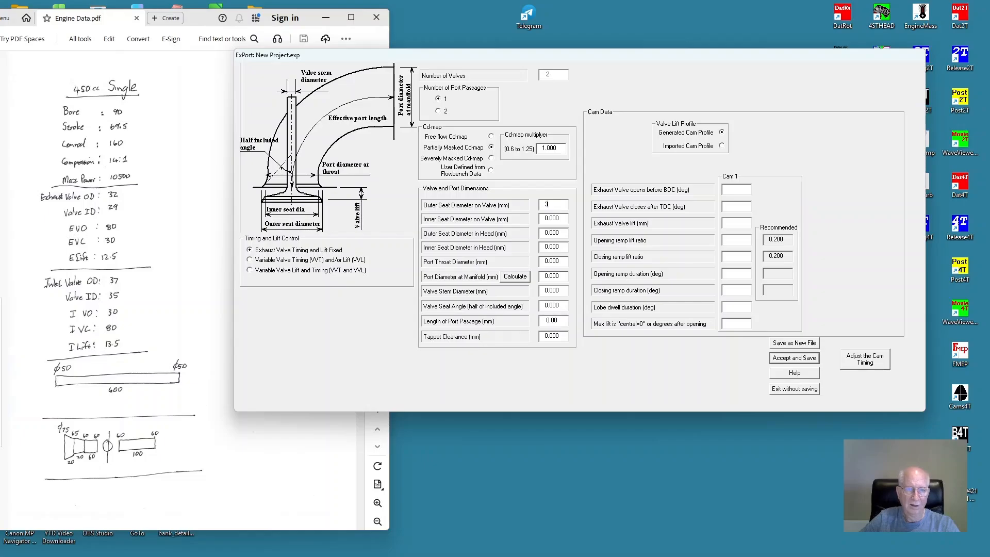
double_click(561, 217)
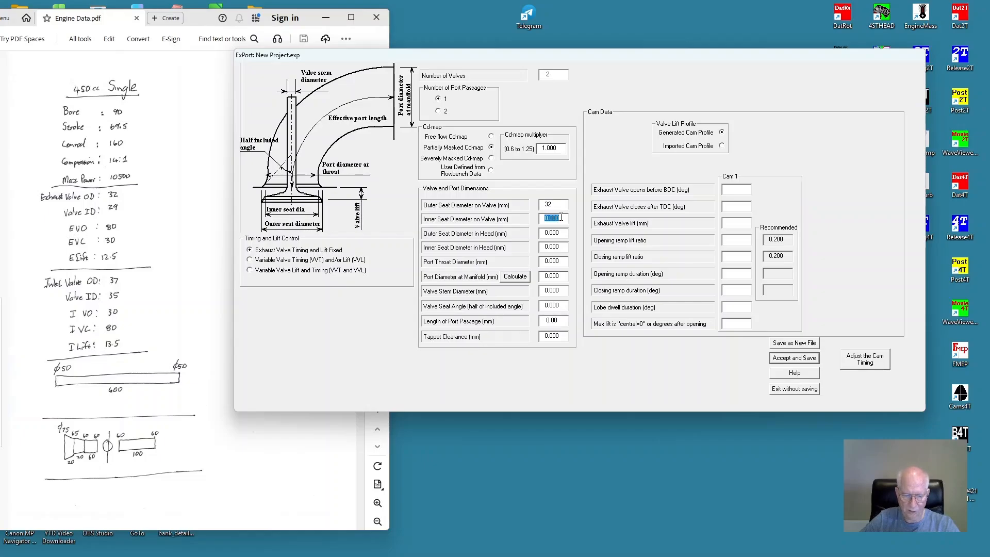
text(29)
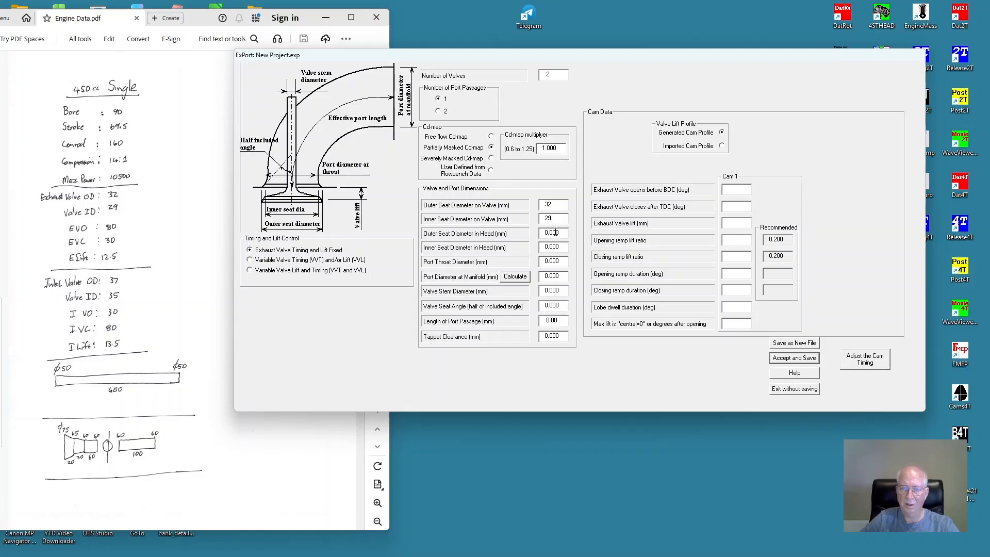
double_click(555, 232)
text(32)
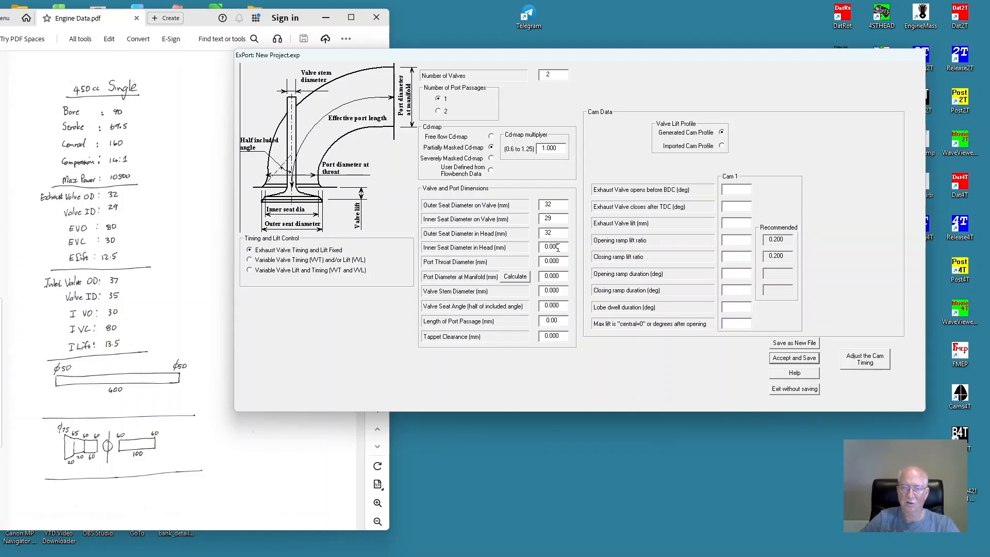
double_click(558, 248)
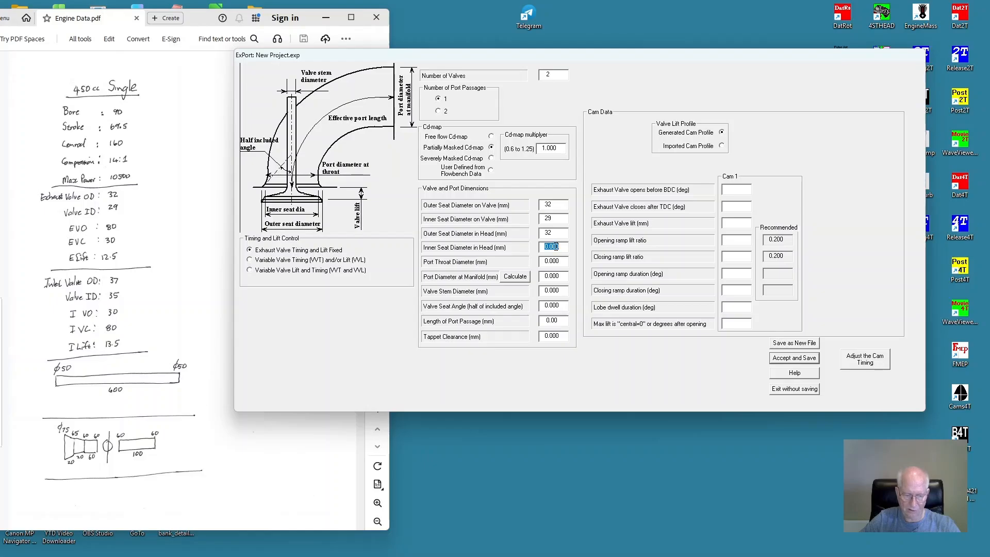
text(2)
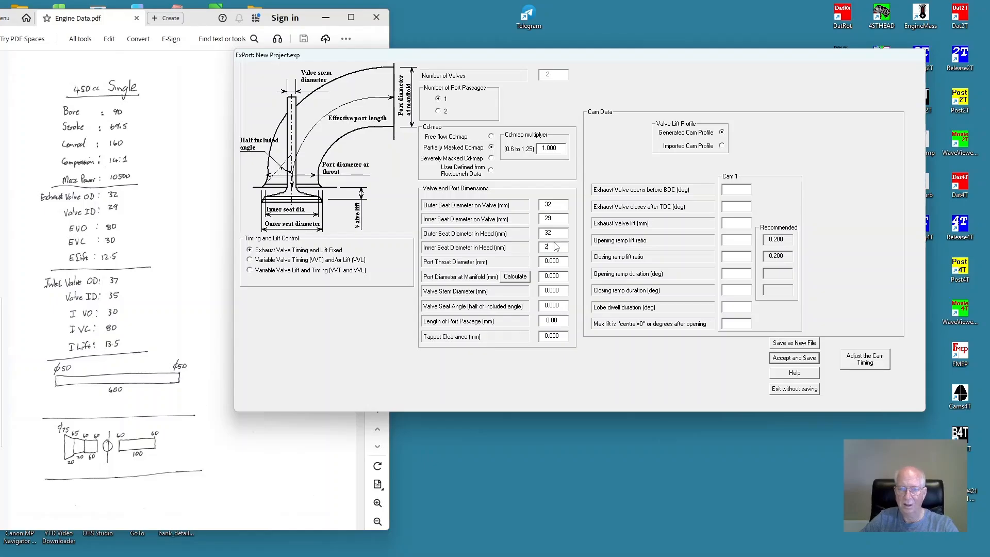
text(9)
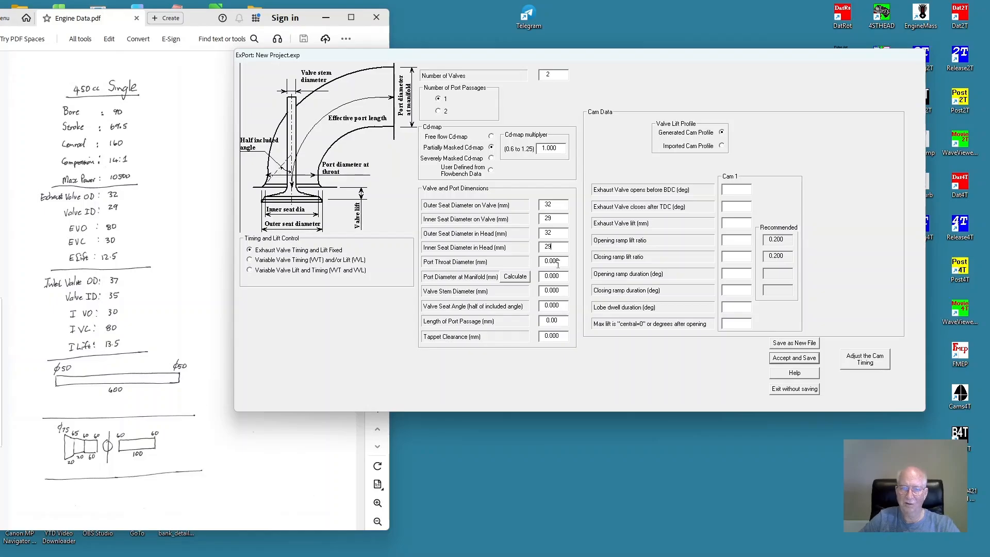
Set the exhaust port throat diameter to 28 mm and manifold diameter to 45 mm, and view the oval port diameter calculator without applying it
double_click(551, 262)
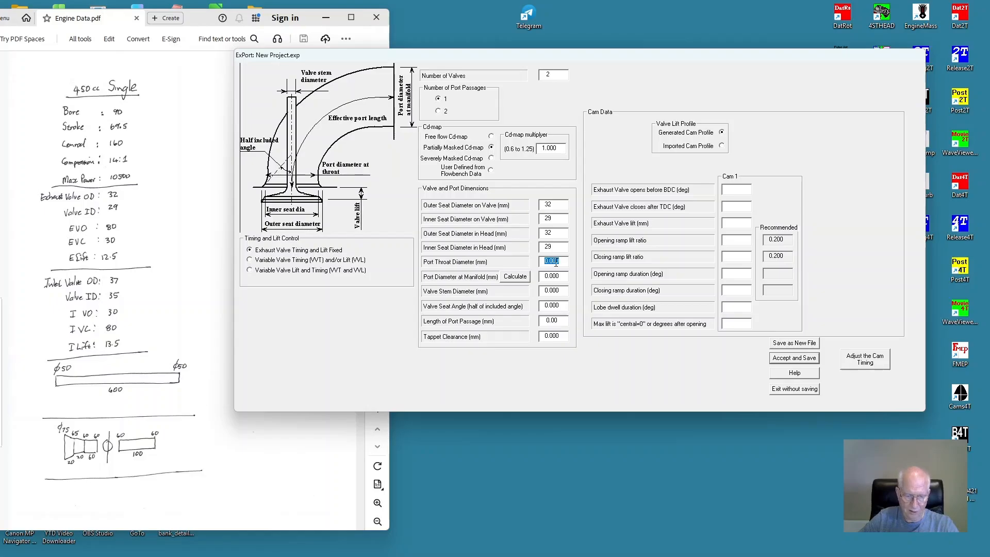
text(28)
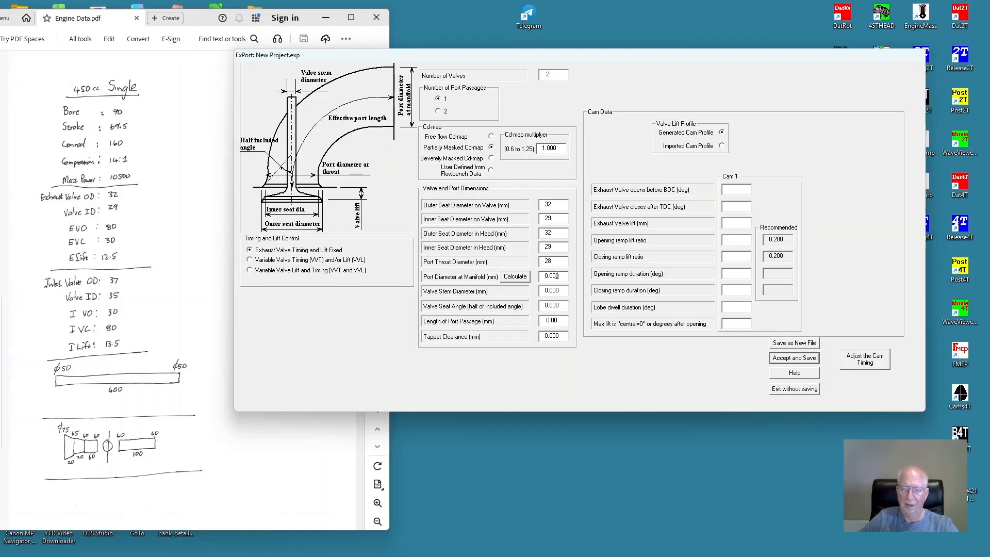
double_click(558, 276)
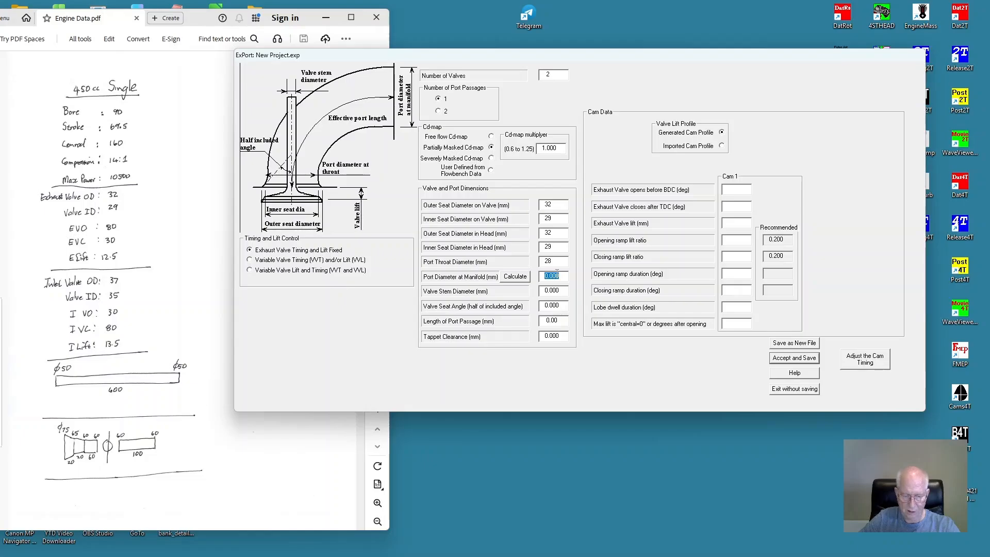
text(45)
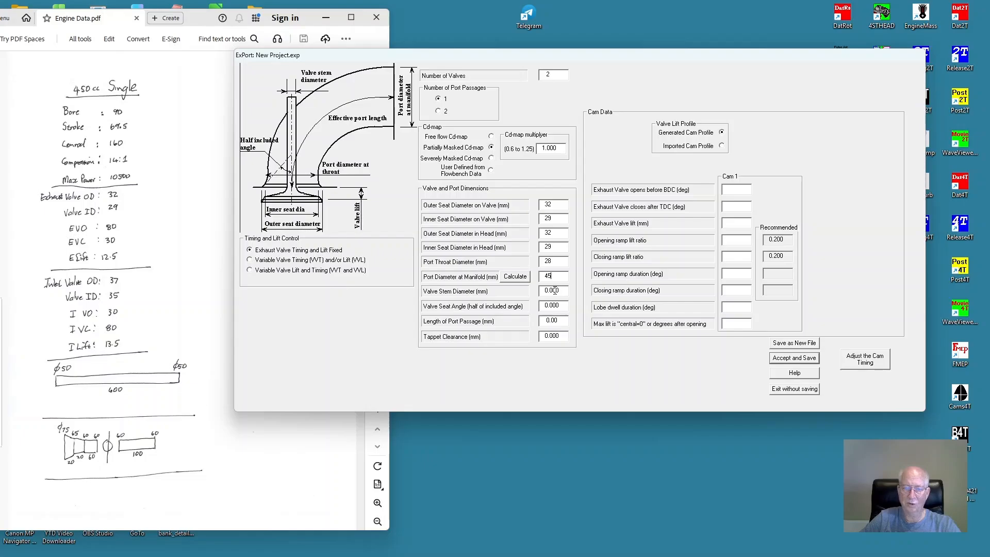
click(515, 277)
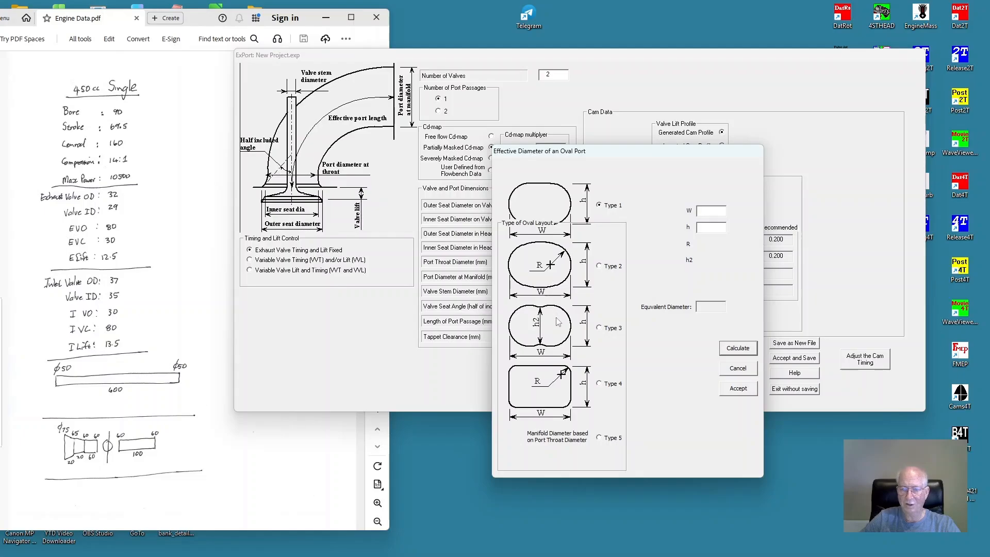
click(742, 371)
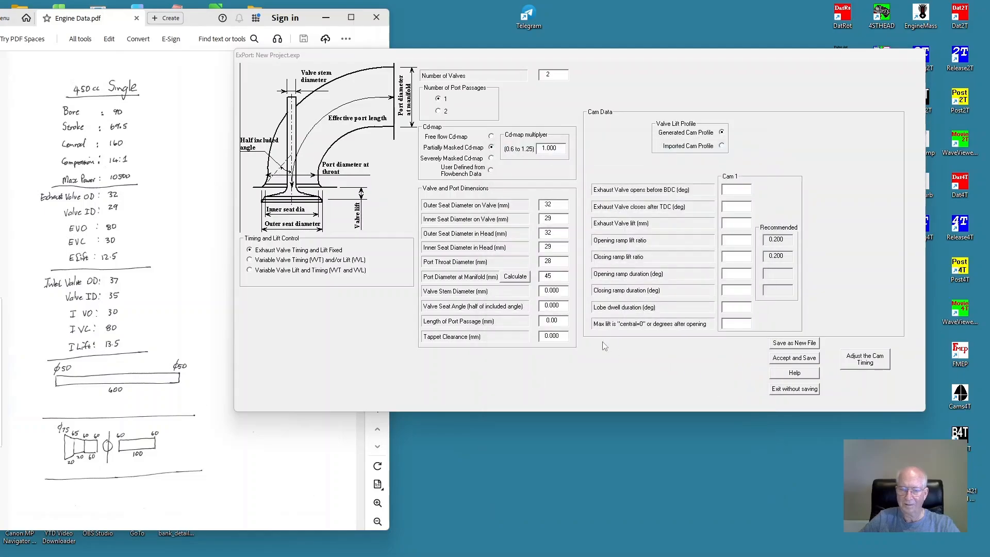
Set the exhaust valve stem diameter to 5 mm, the valve seat angle to 45 and the port passage length to 80 mm
double_click(551, 291)
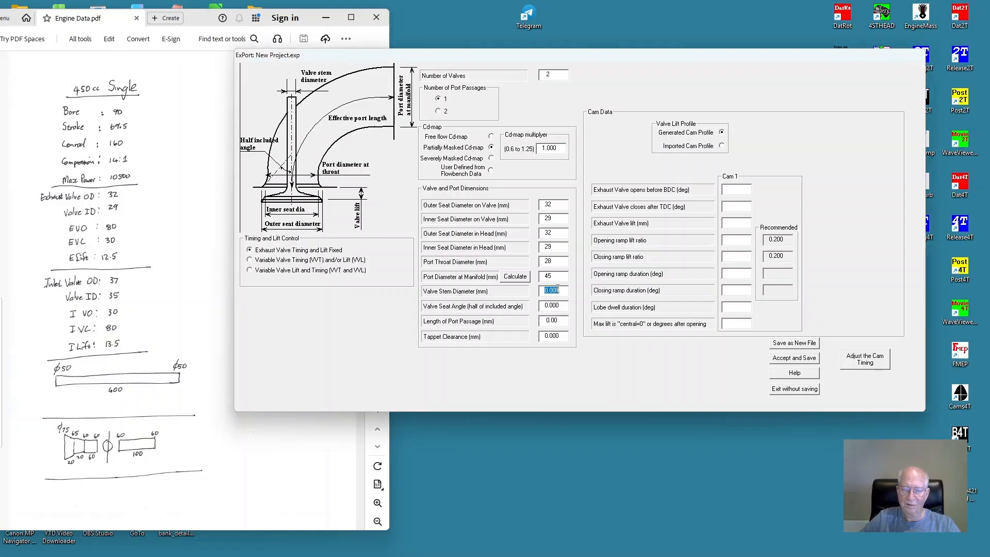
text(5)
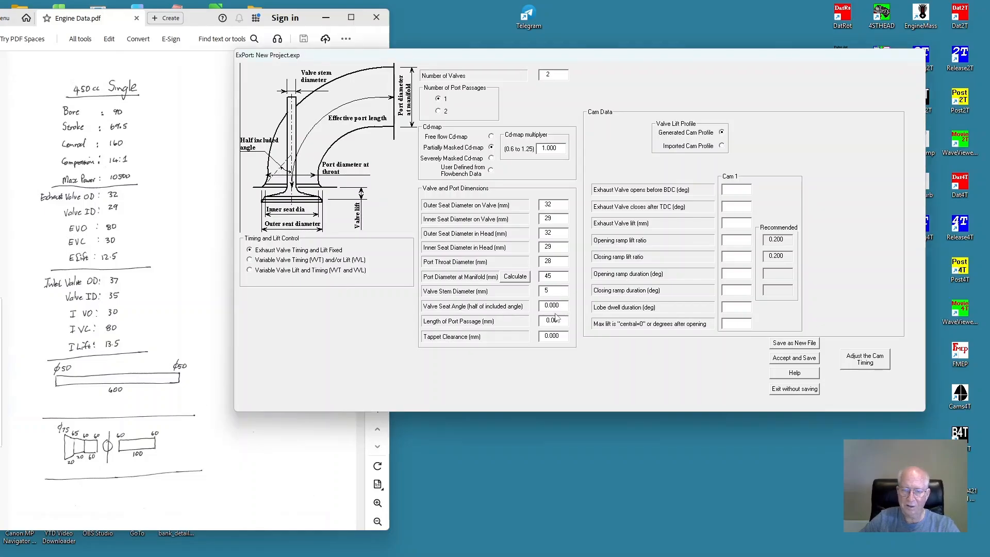
double_click(551, 305)
text(45)
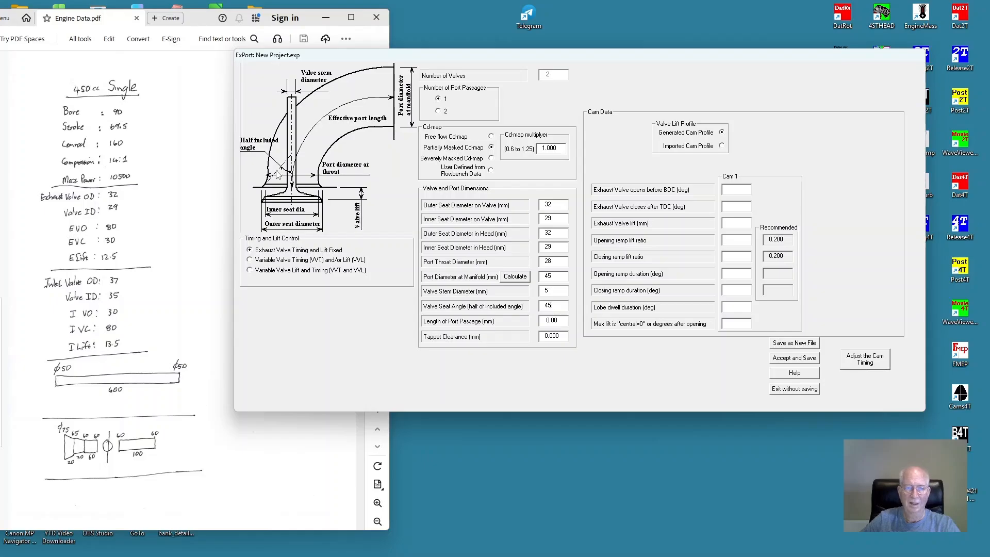
click(555, 324)
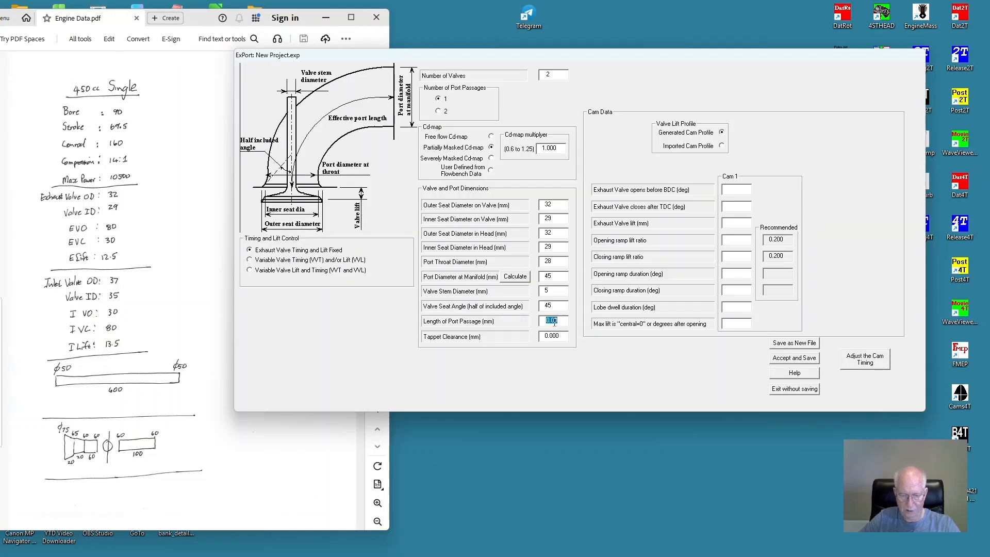
text(80)
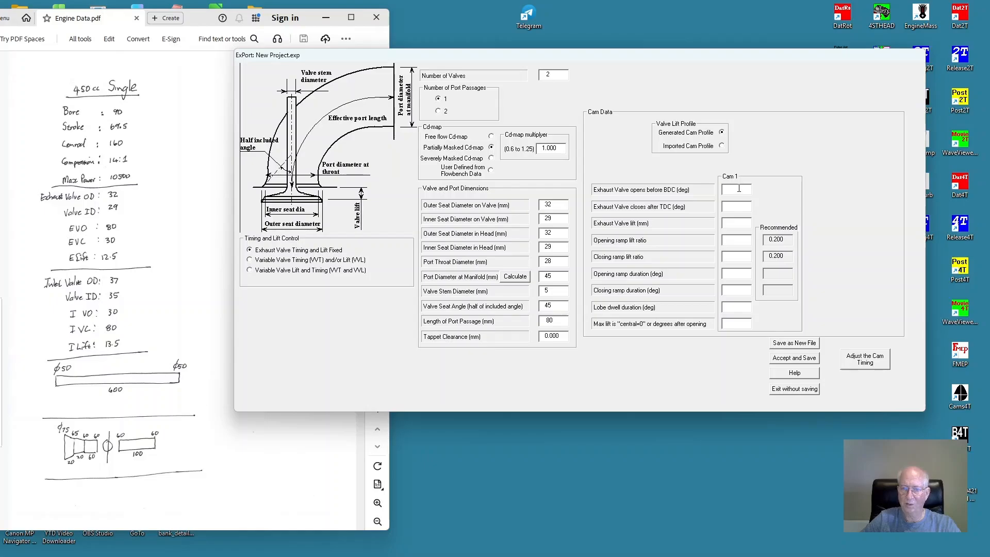
Set the exhaust valve to open 80 degrees before BDC and close 30 degrees after TDC, with a lift of 12.5 mm
text(0)
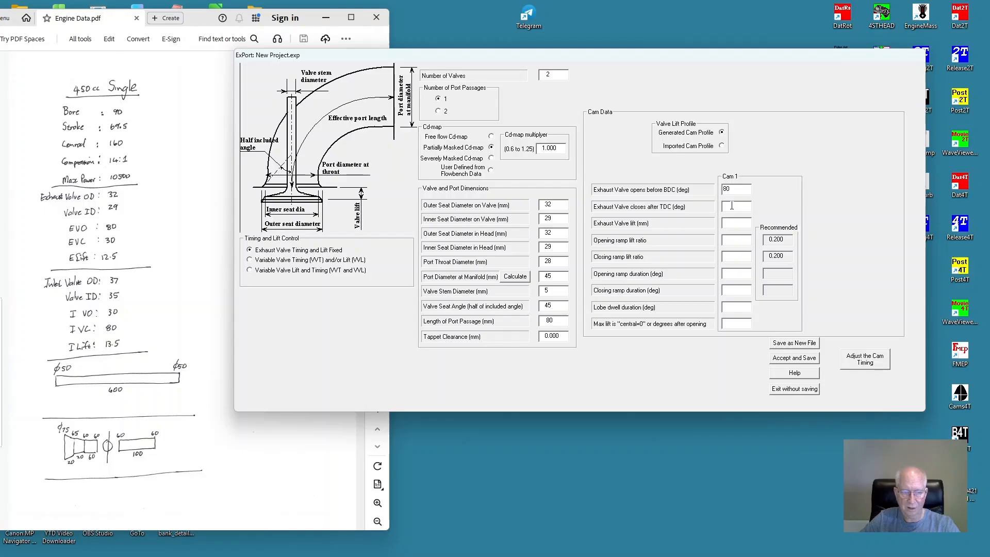
text(30)
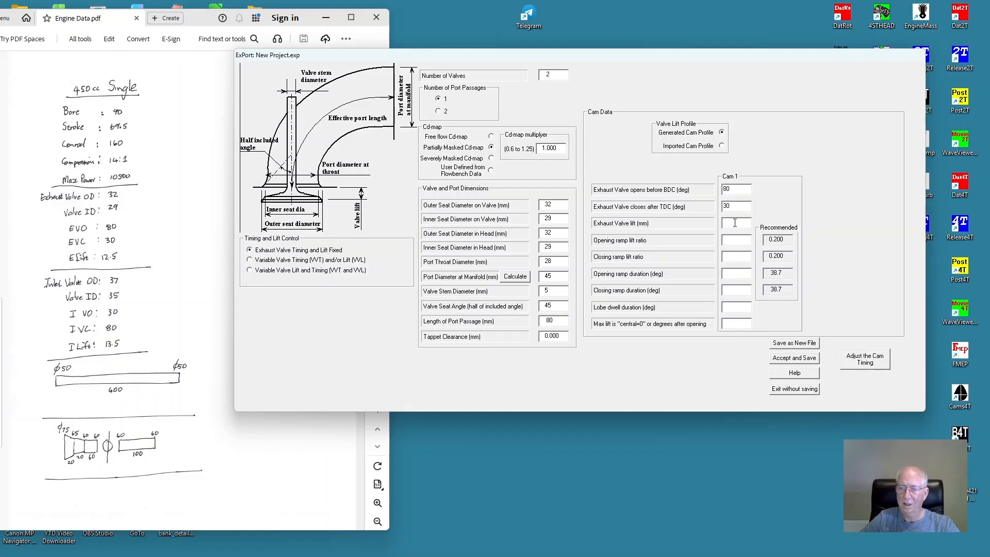
text(1)
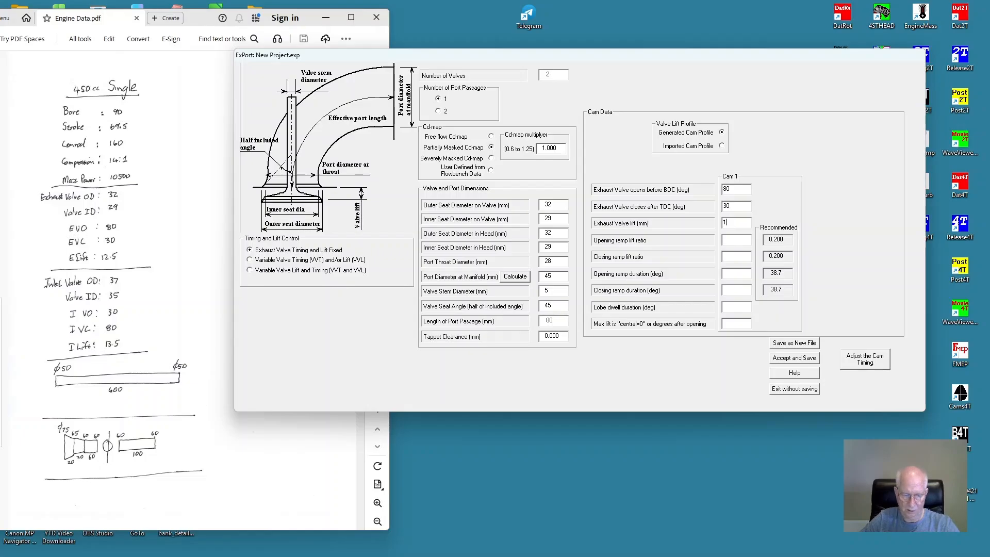
text(2)
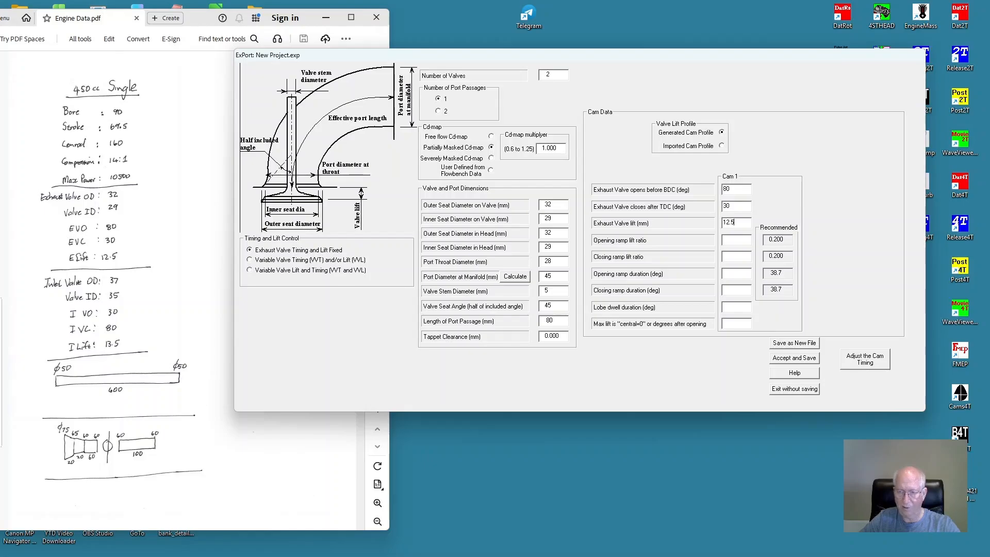
text(.5)
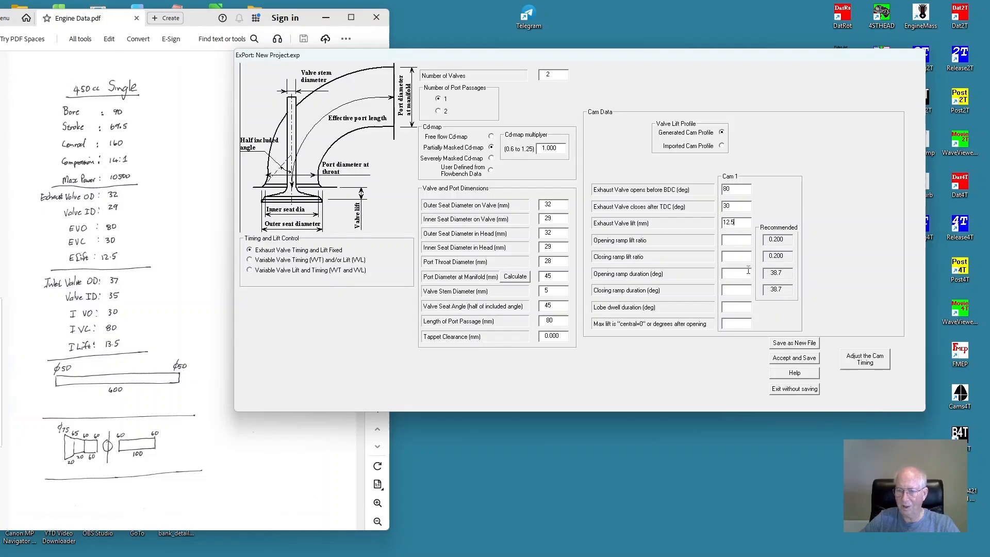
Set both the opening and closing ramp lift ratios of the exhaust cam to 0.2
click(735, 240)
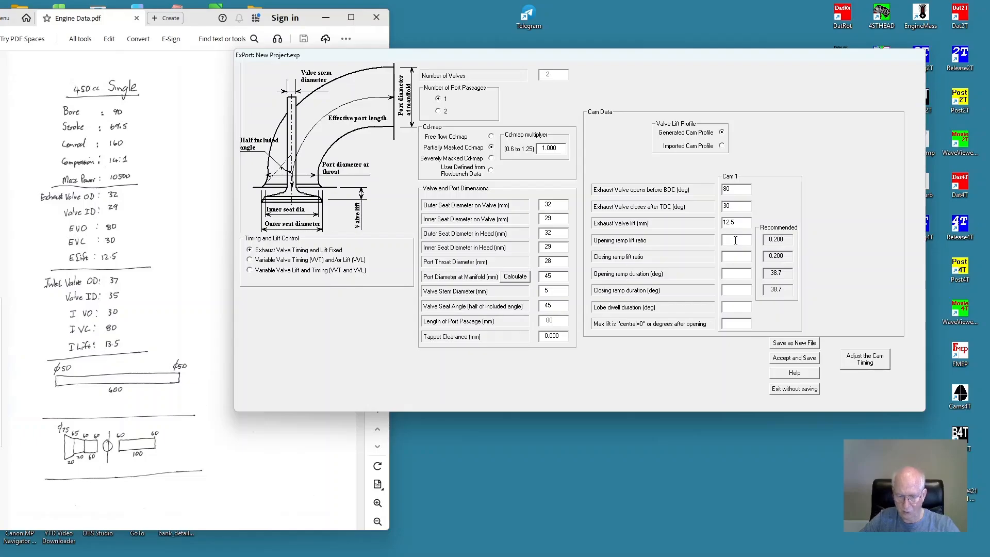
text(0)
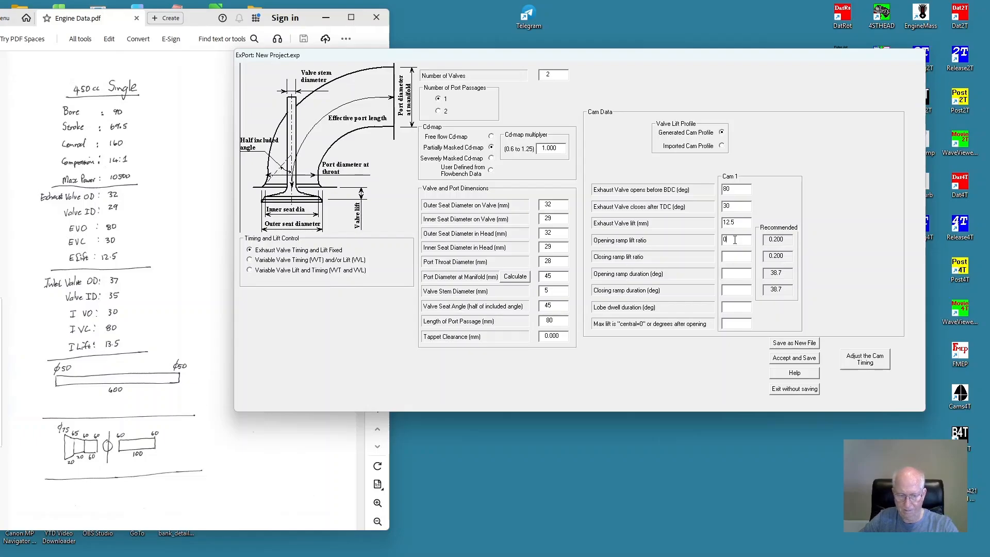
text(.2)
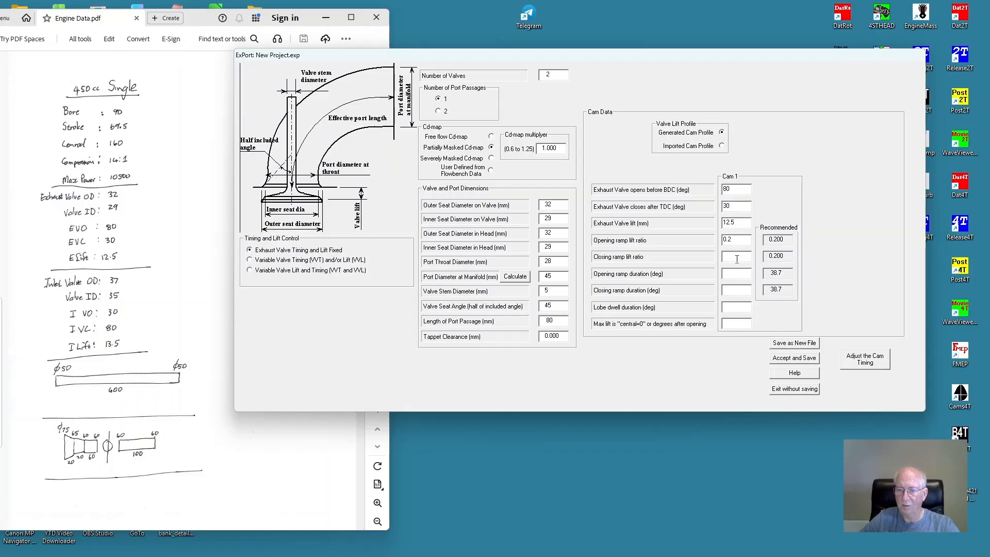
click(735, 256)
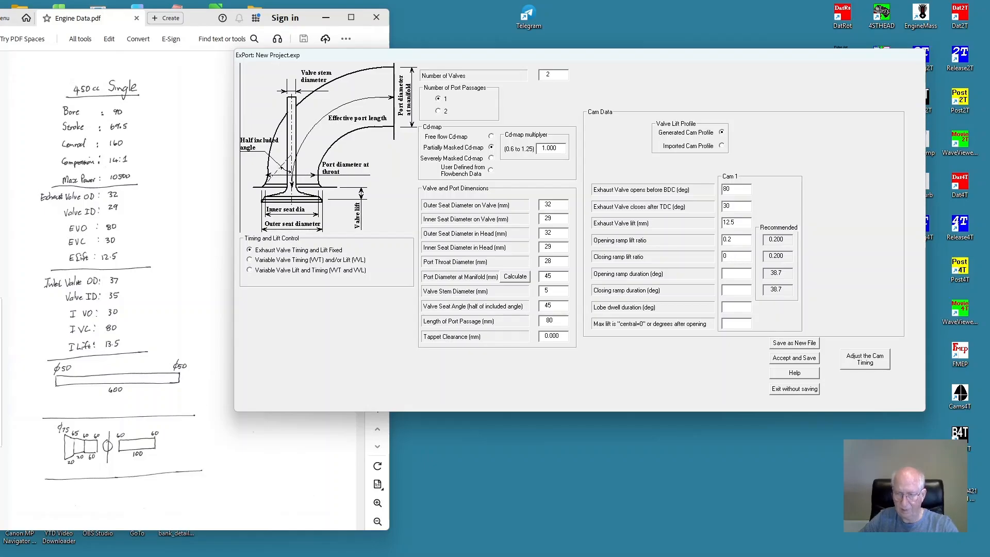
text(0.)
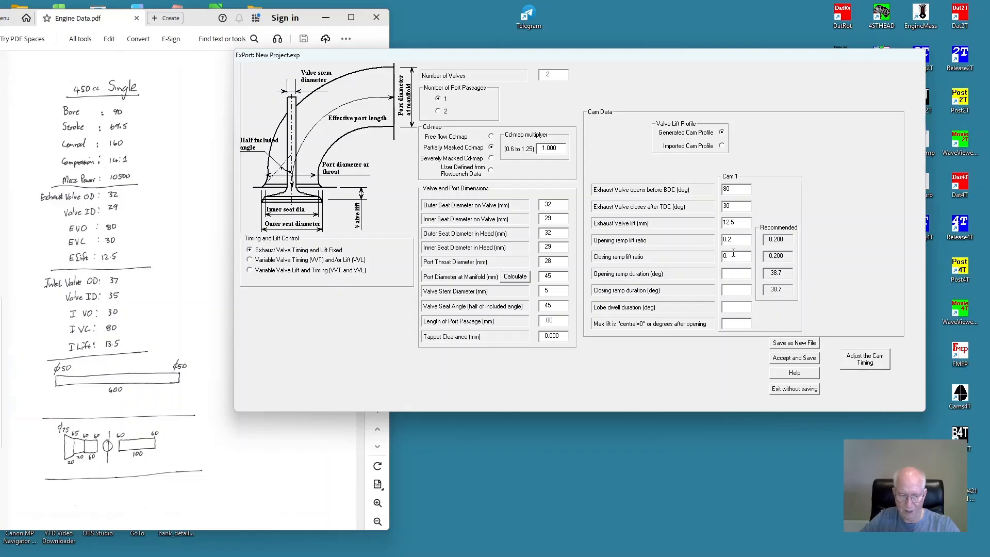
text(2)
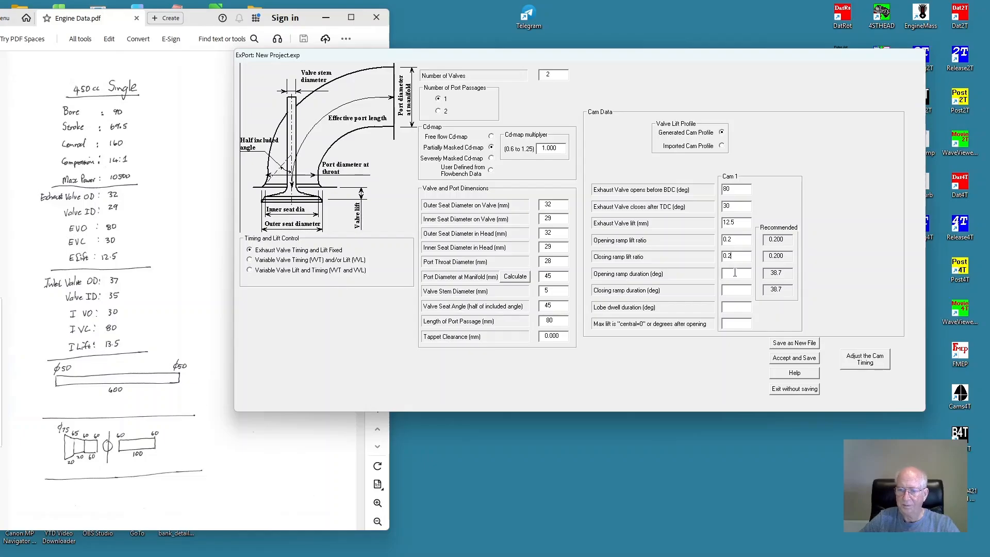
Set the exhaust cam's opening and closing ramp durations to 39 degrees, the lobe dwell to 1 degree and the maximum lift position to 0
click(735, 272)
text(3)
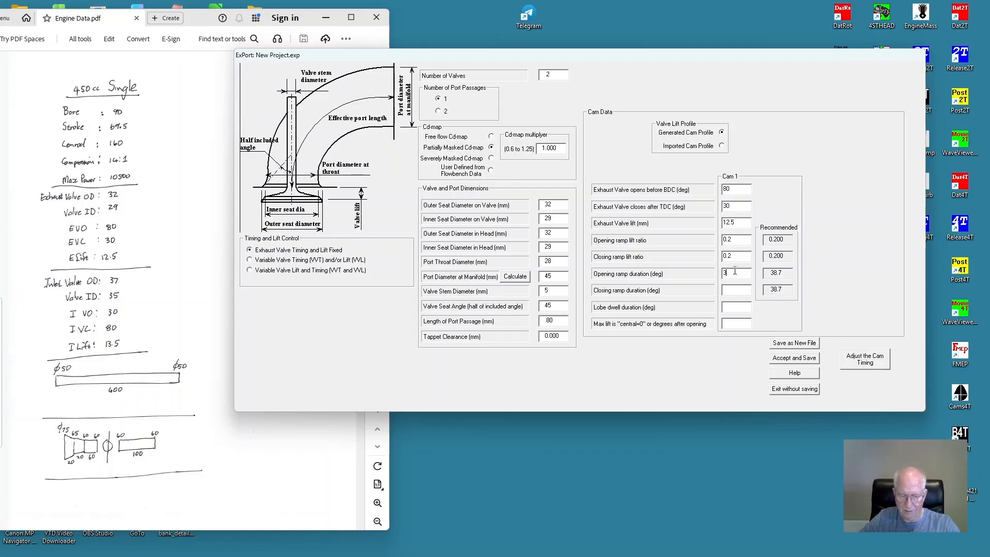
text(9)
click(725, 290)
text(39)
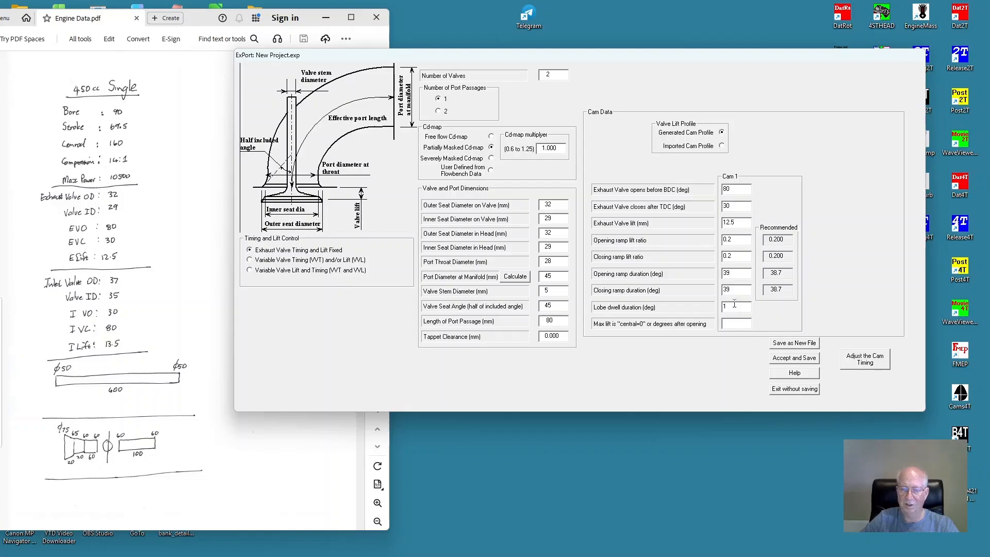
click(739, 325)
text(0)
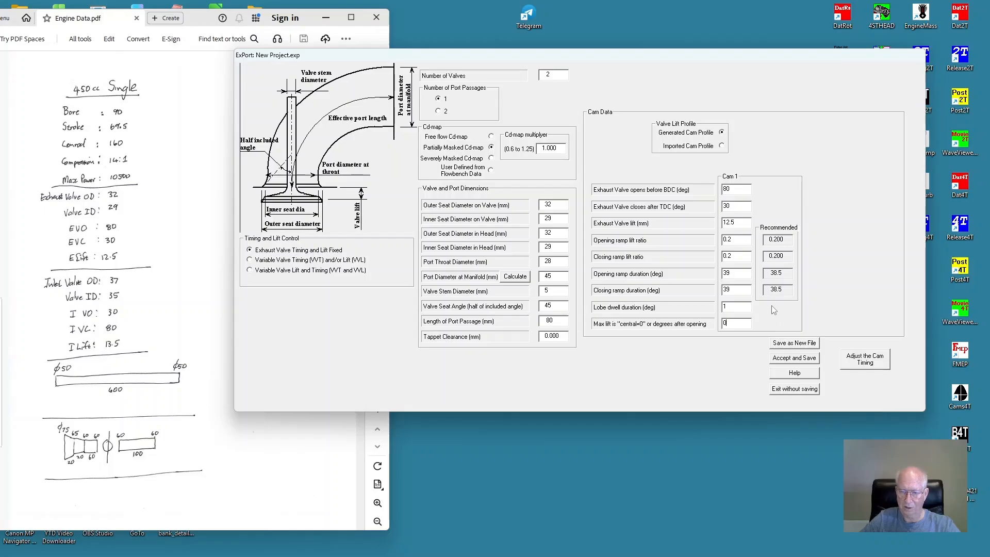
Accept and save the exhaust port data, review the exhaust cam profile graph and accept it
click(794, 357)
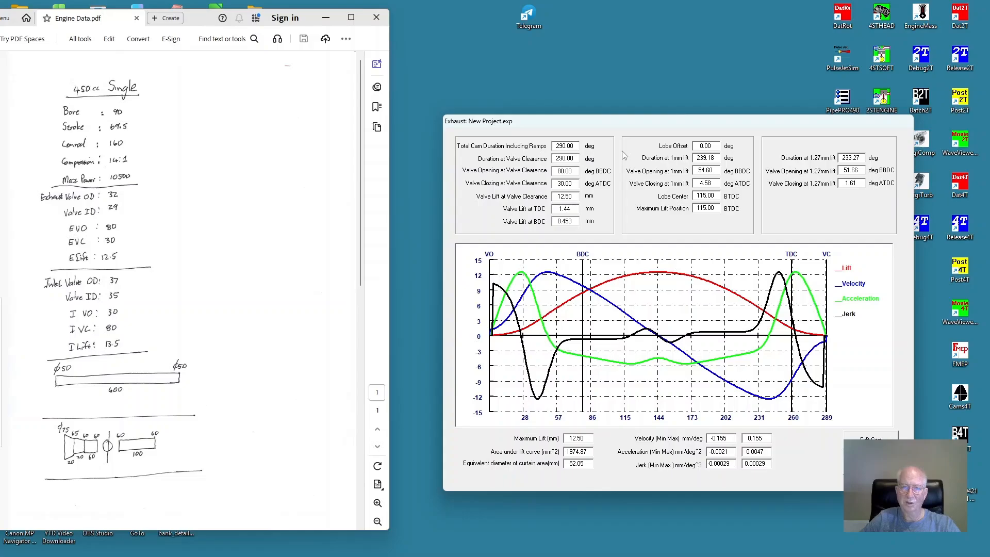
drag(631, 123, 593, 90)
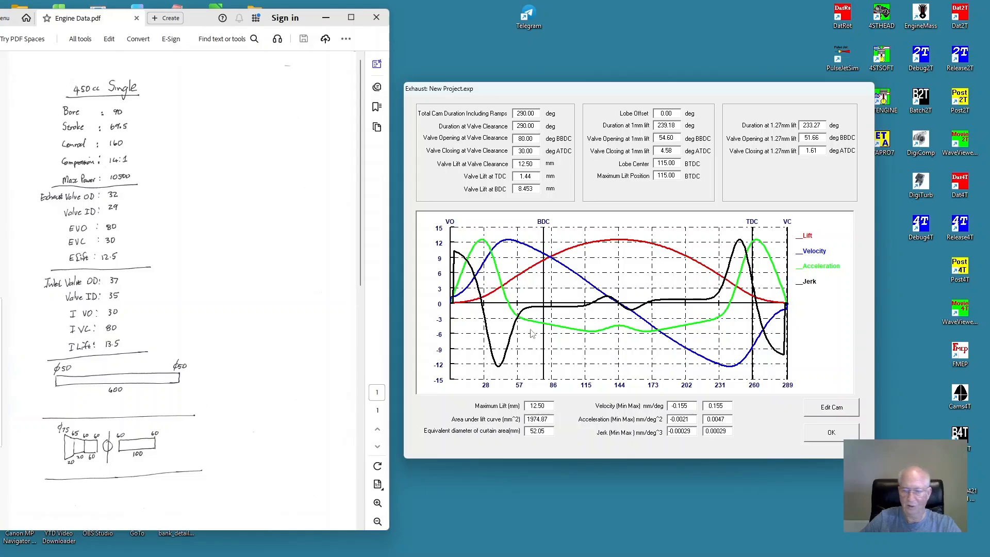
click(831, 433)
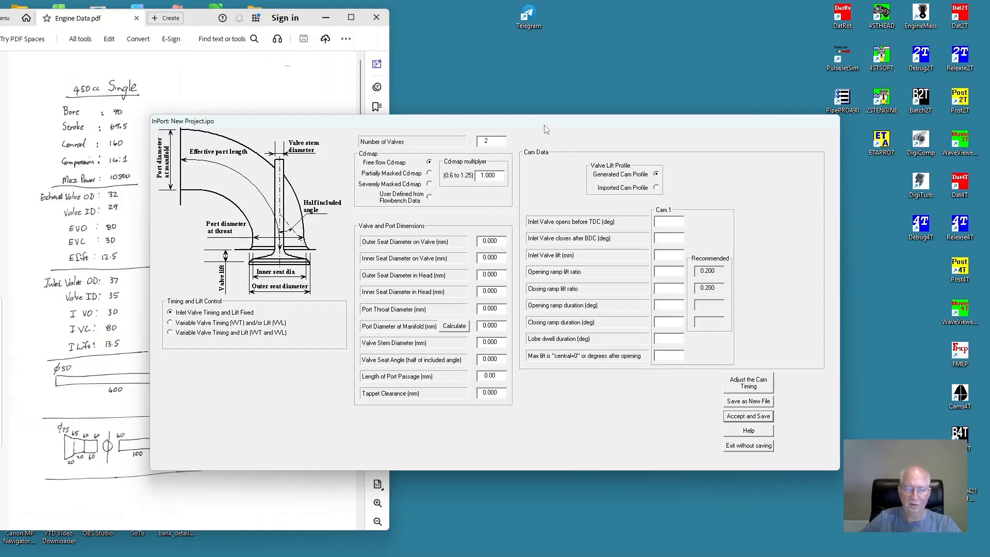
Set the inlet valve's outer and inner seat diameters to 37 mm and 35 mm, both on the valve and in the head
double_click(492, 240)
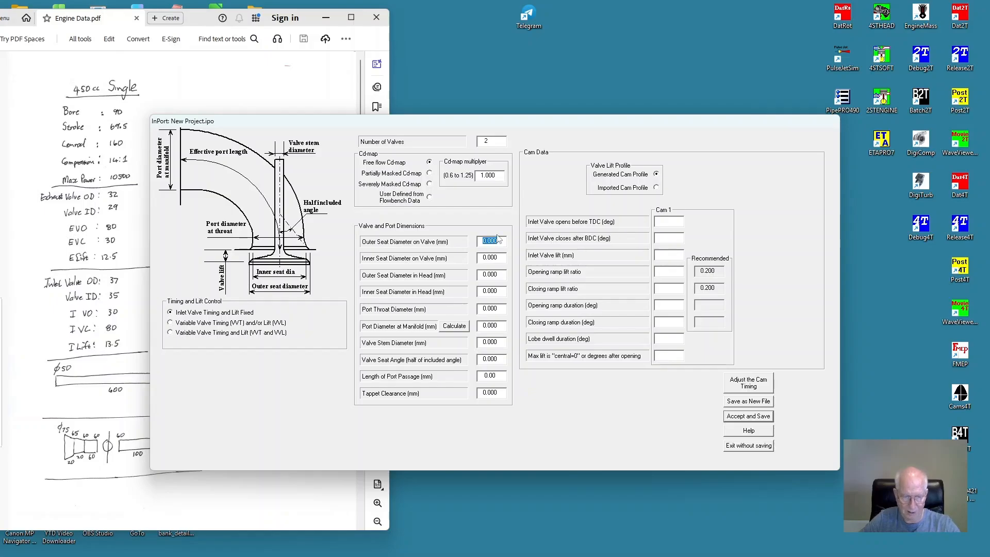
text(3)
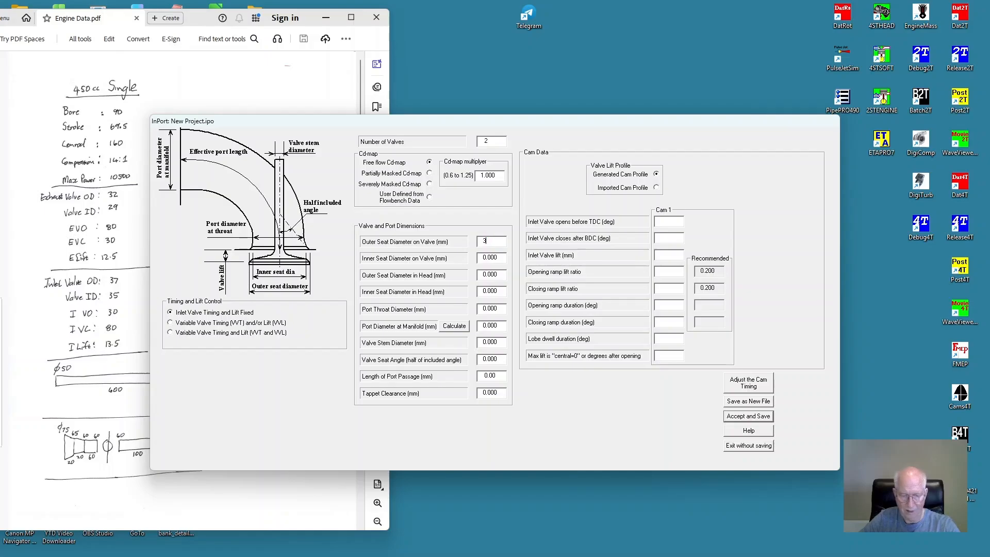
text(7)
double_click(489, 255)
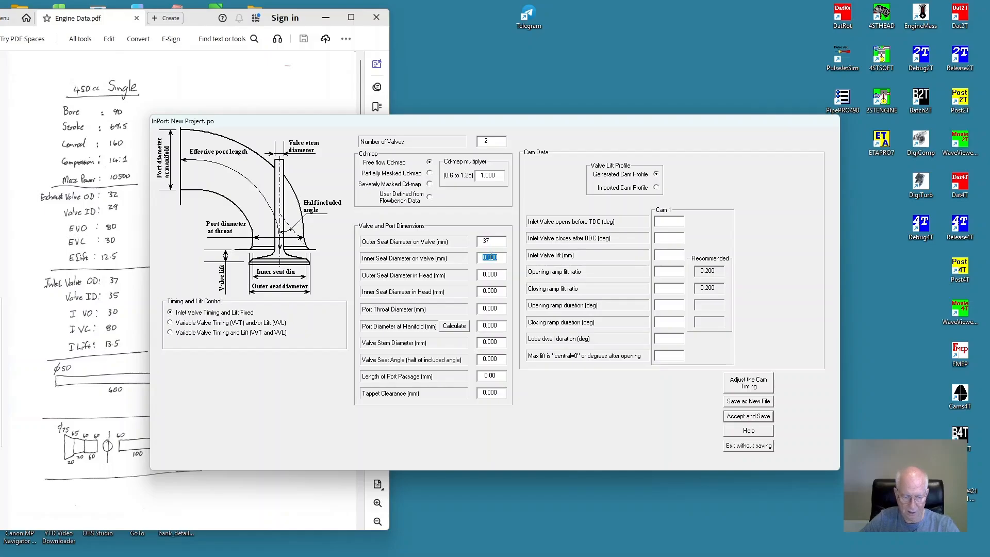
text(35)
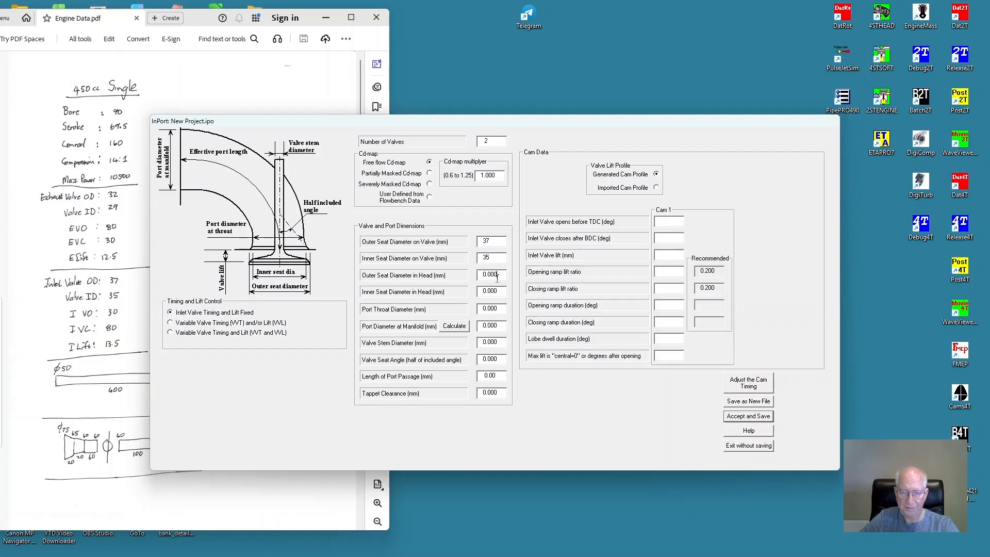
double_click(497, 276)
text(37)
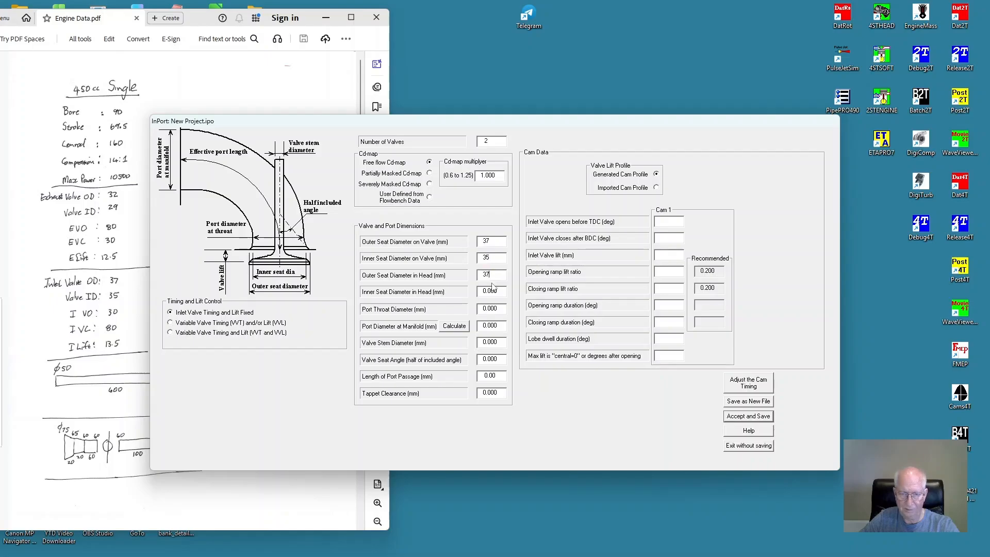
double_click(491, 292)
text(35)
Set the inlet port throat diameter to 34 mm and the port diameter at the manifold to 60 mm
double_click(491, 309)
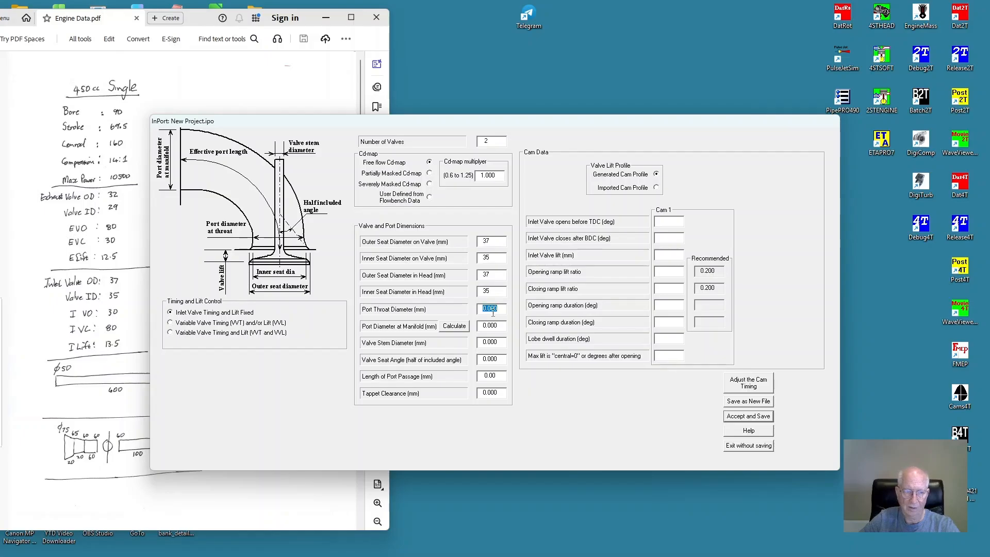
text(34)
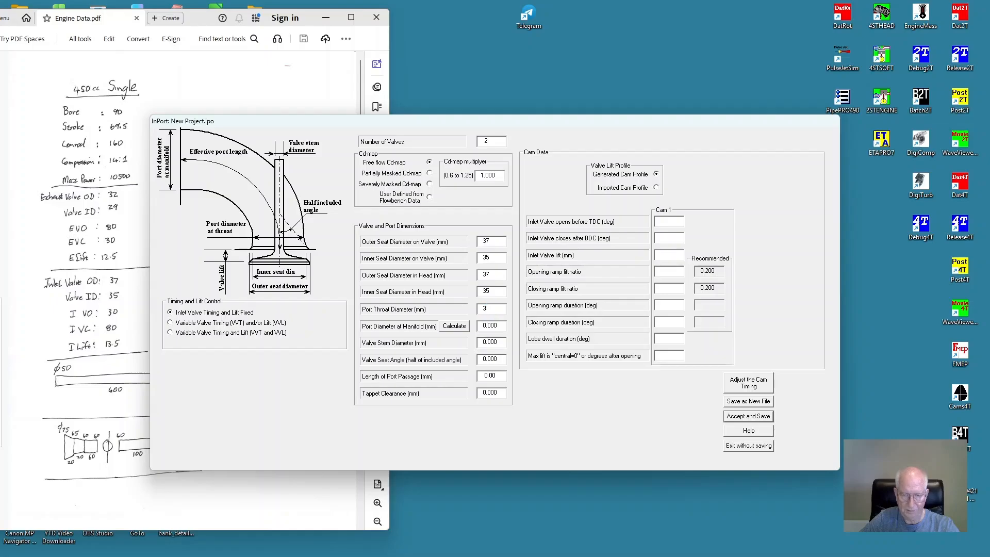
double_click(495, 326)
text(60)
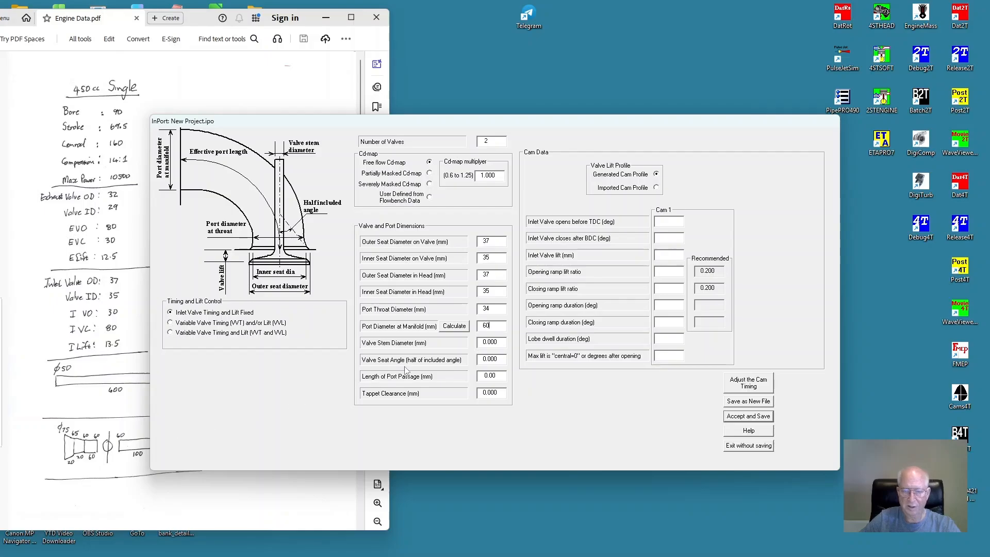
Set the inlet valve stem diameter to 5 mm, the valve seat angle to 45 and the port passage length to 80 mm
double_click(493, 343)
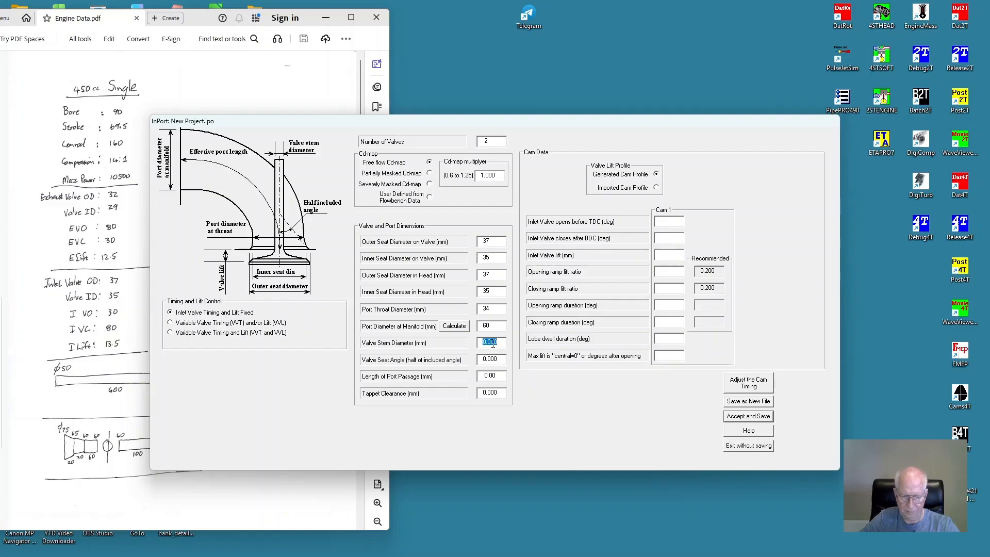
text(5)
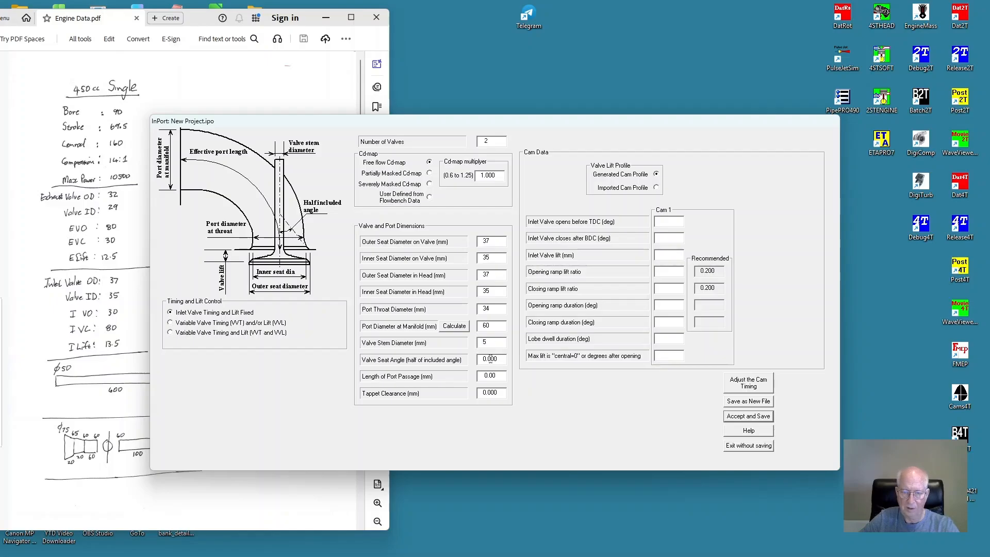
double_click(490, 359)
text(45)
double_click(487, 378)
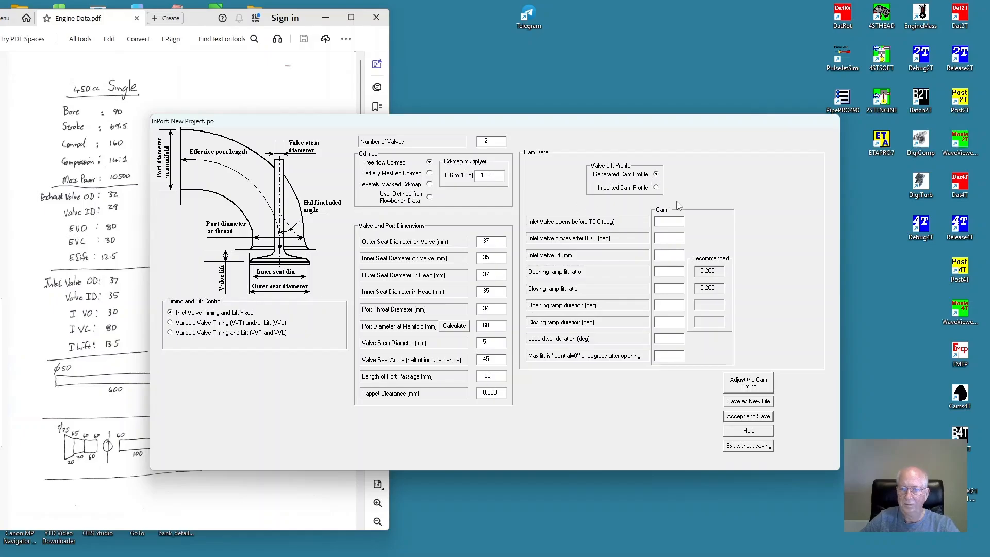
Set the inlet valve to open 30 degrees before TDC and close 80 degrees after BDC, with a lift of 13.5 mm
click(672, 222)
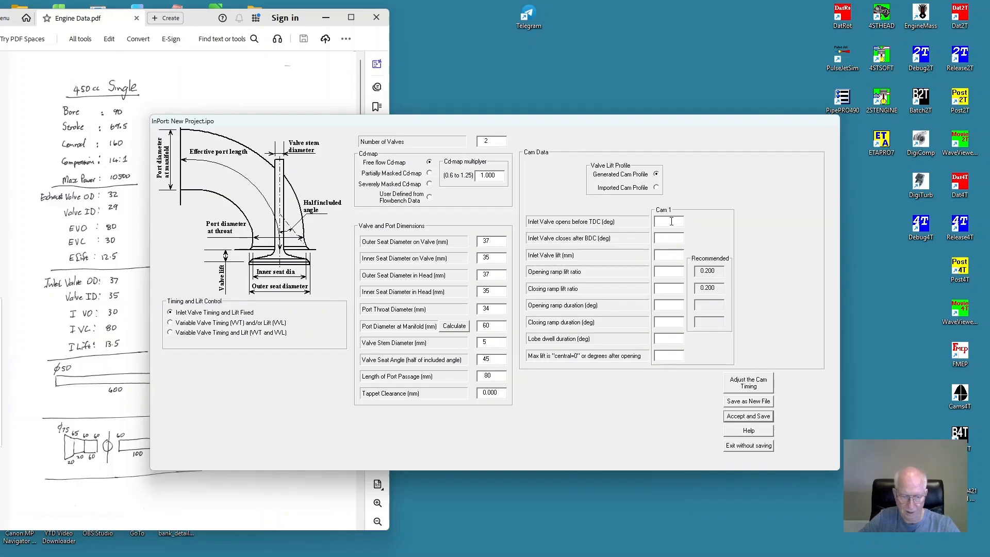
text(30)
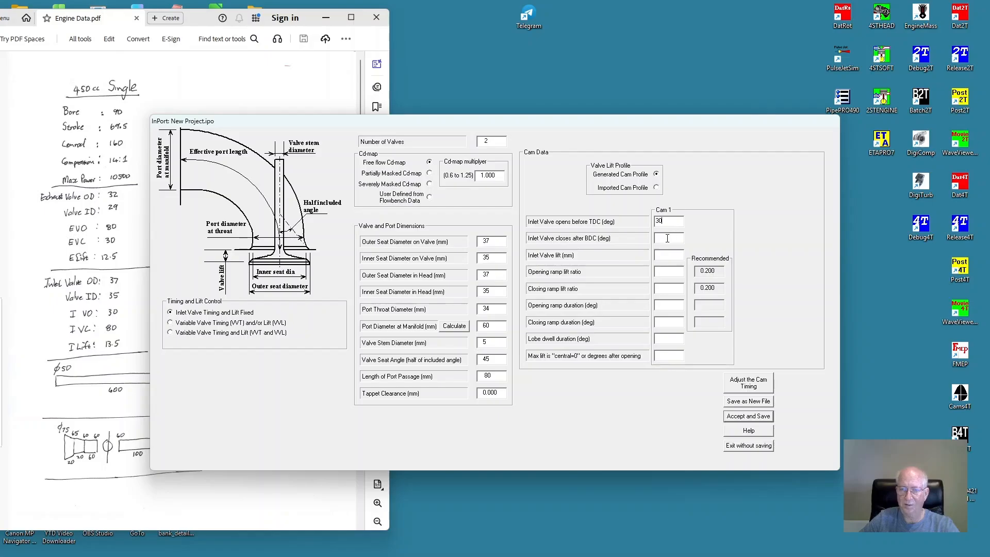
click(666, 239)
text(80)
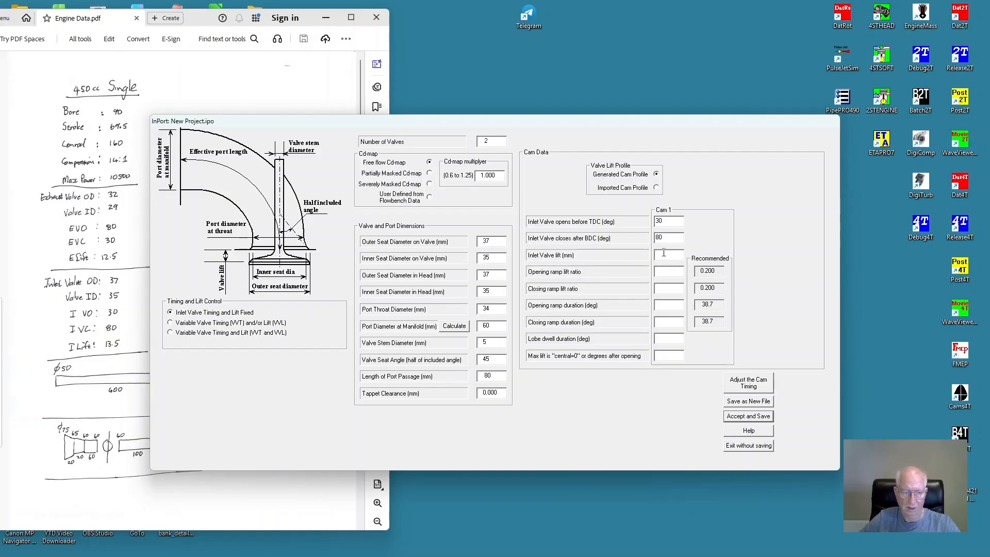
text(13.5)
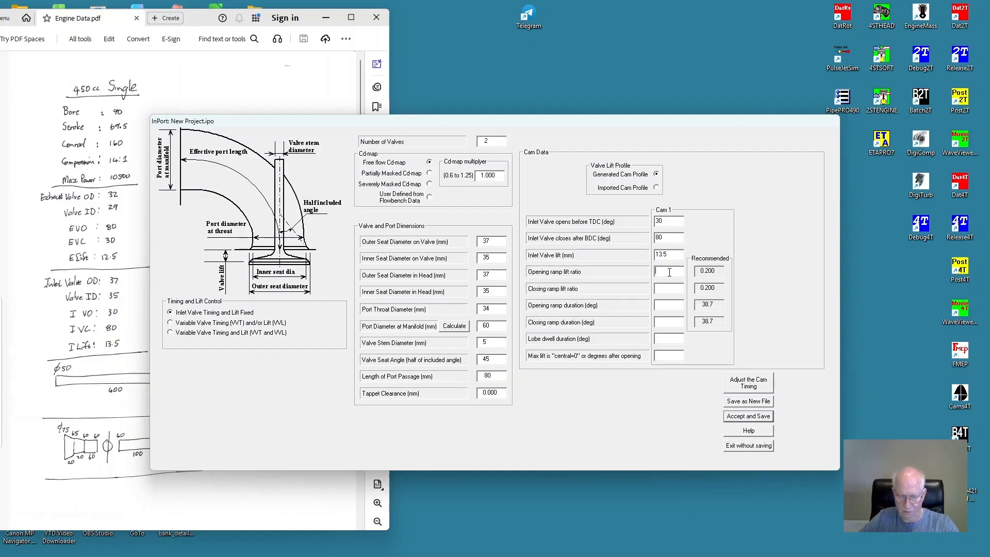
Set the inlet cam's ramp lift ratios to 0.2, ramp durations to 39, lobe dwell to 1 and maximum lift position to 0, and save
text(.2.2)
click(670, 321)
text(39)
click(668, 338)
text(1)
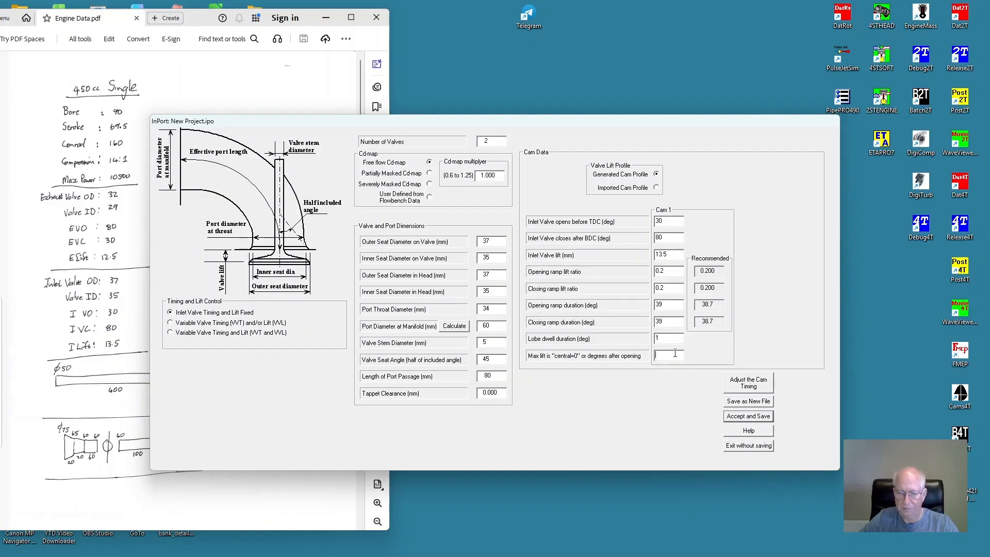
text(0)
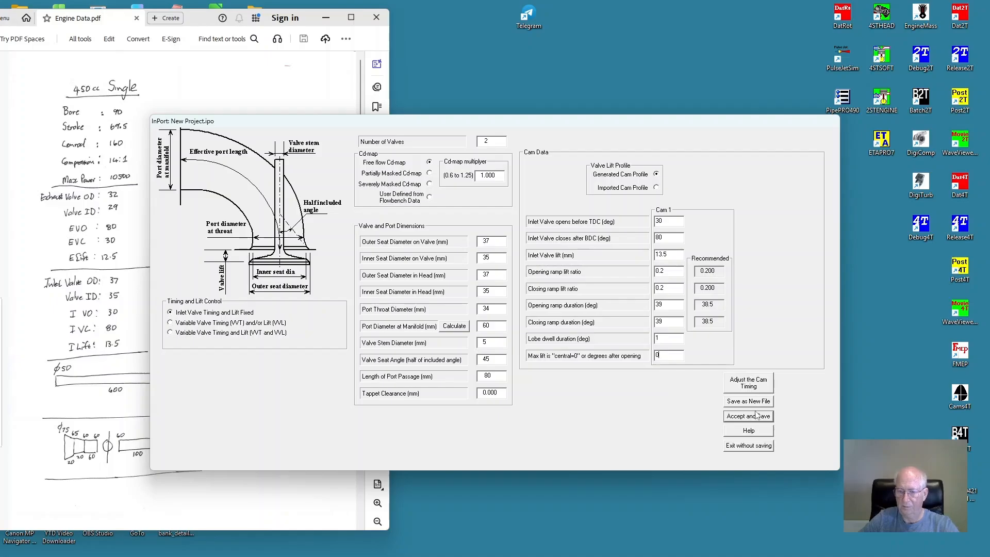
click(756, 415)
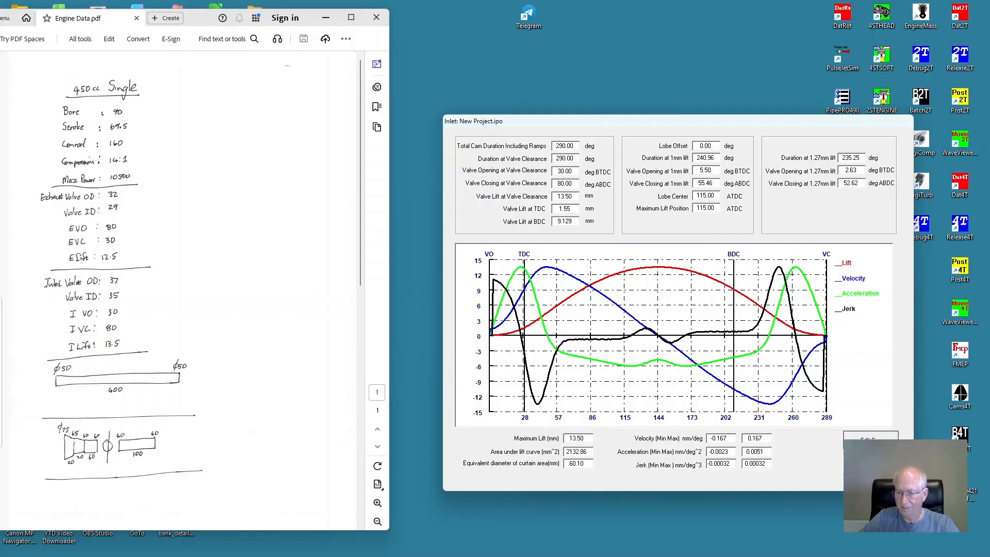
Accept an individual exhaust pipe per port with an open-ended pipe, sharp-edged atmospheric end, no header steps and no header resonator
click(871, 464)
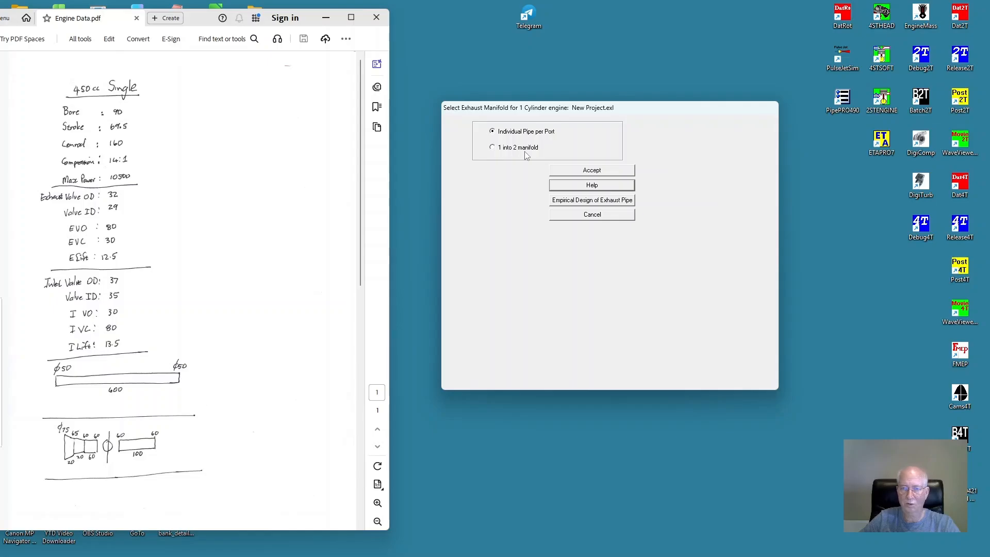
click(593, 174)
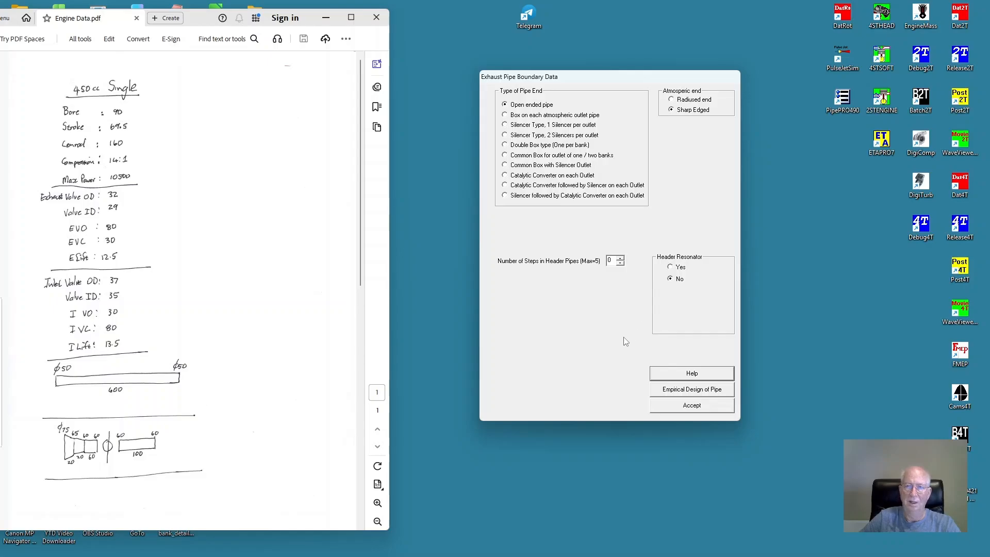
click(699, 408)
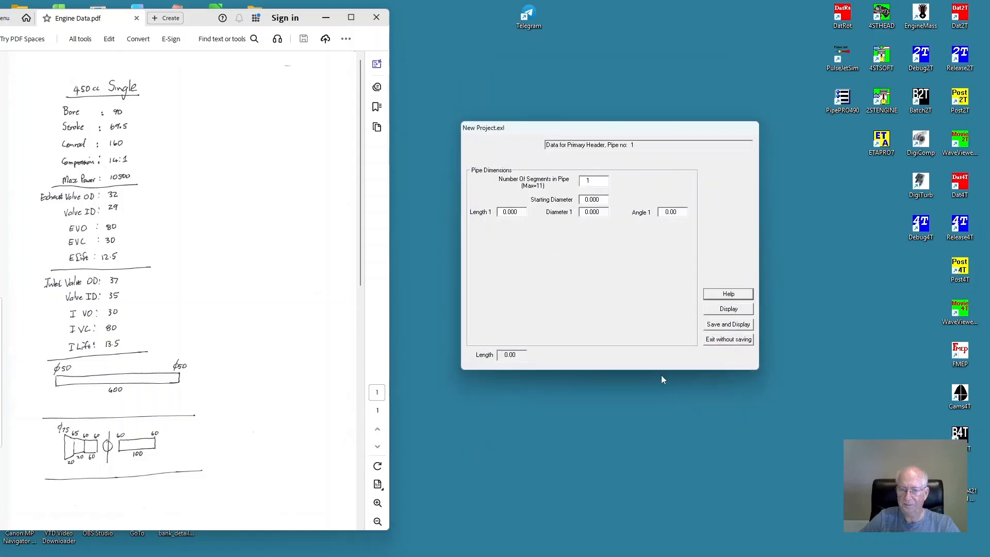
Define the primary header as one segment with starting and end diameters of 50 mm and a length of 600 mm, and save it
double_click(596, 199)
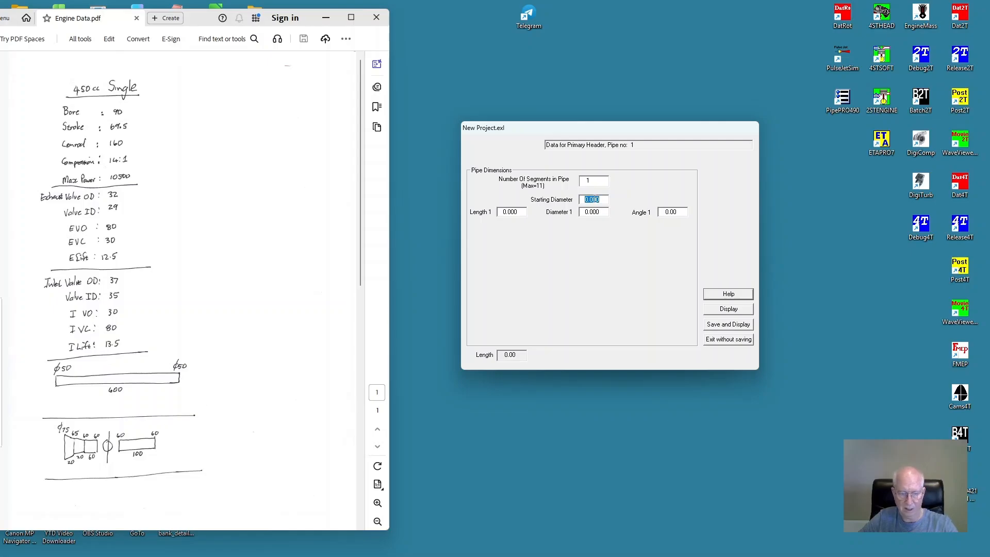
text(50)
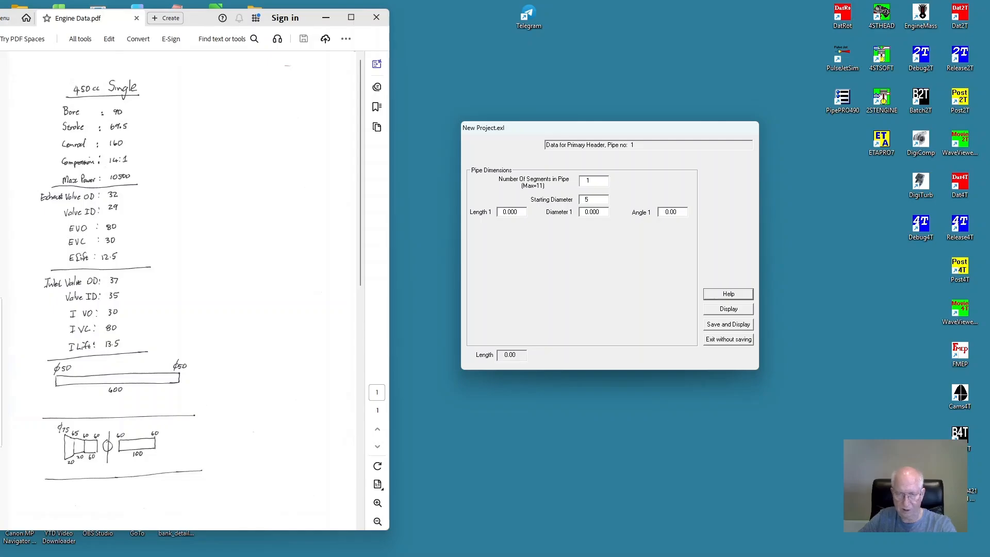
double_click(598, 211)
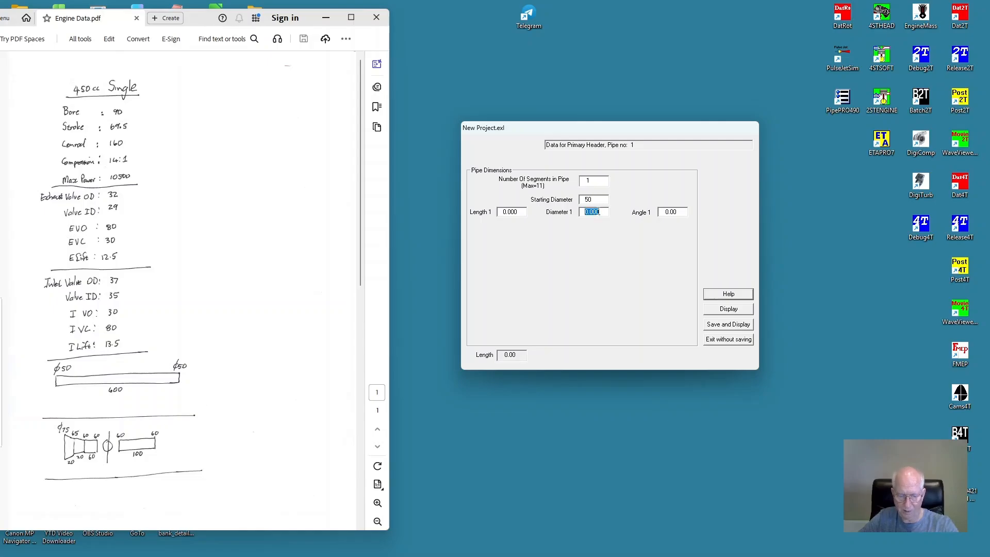
text(50)
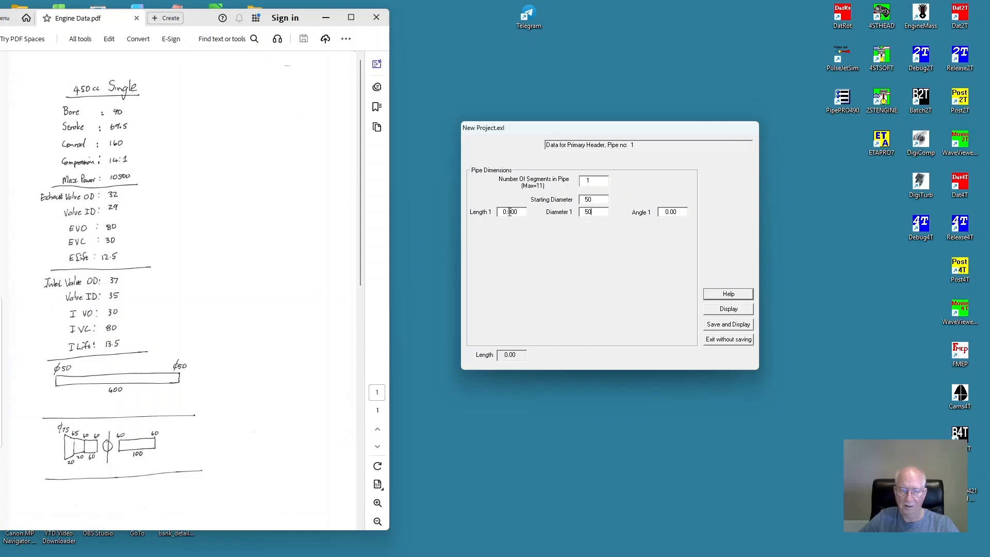
double_click(510, 212)
text(600)
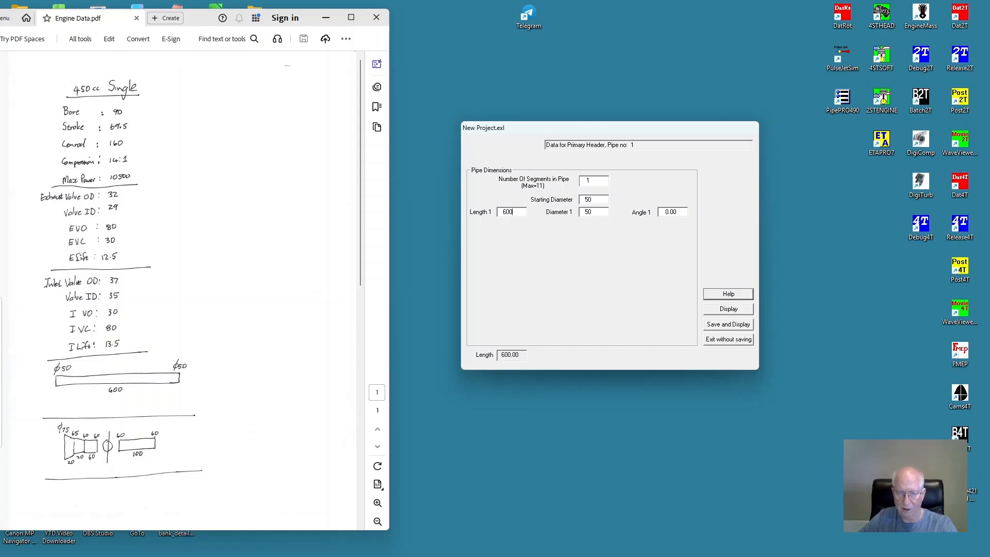
click(741, 325)
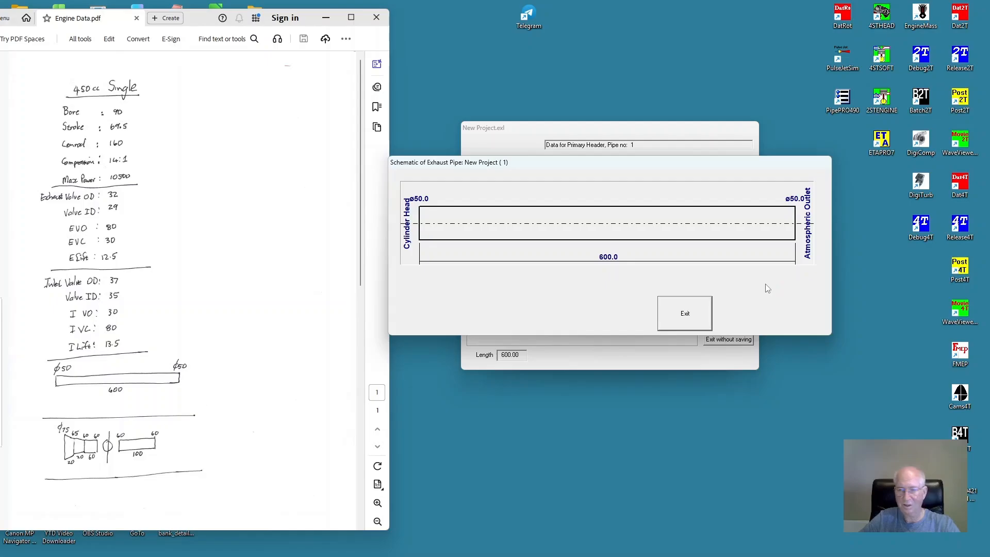
click(685, 314)
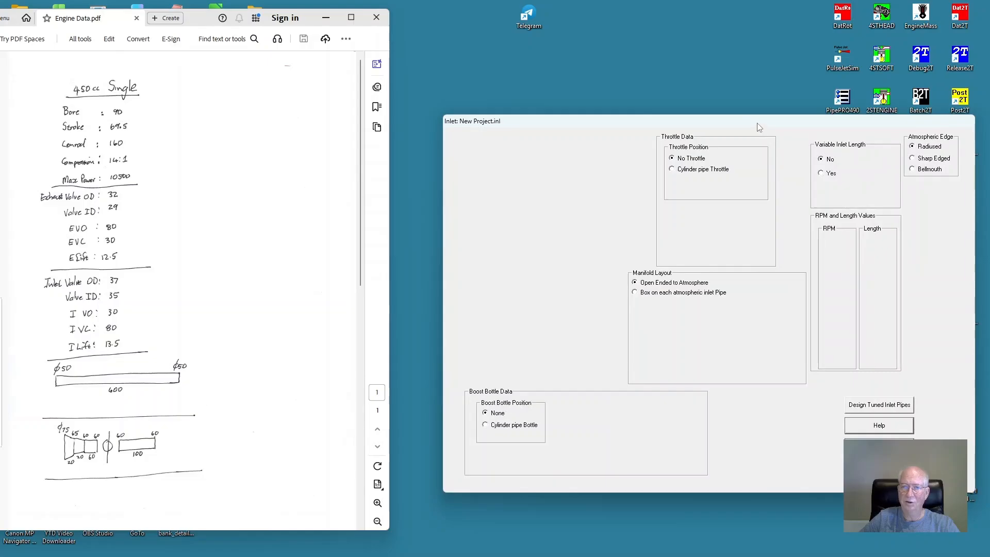
Configure the inlet with a butterfly cylinder pipe throttle, a spindle diameter of 5 and a bellmouth atmospheric edge, and accept the layout
drag(759, 128, 716, 97)
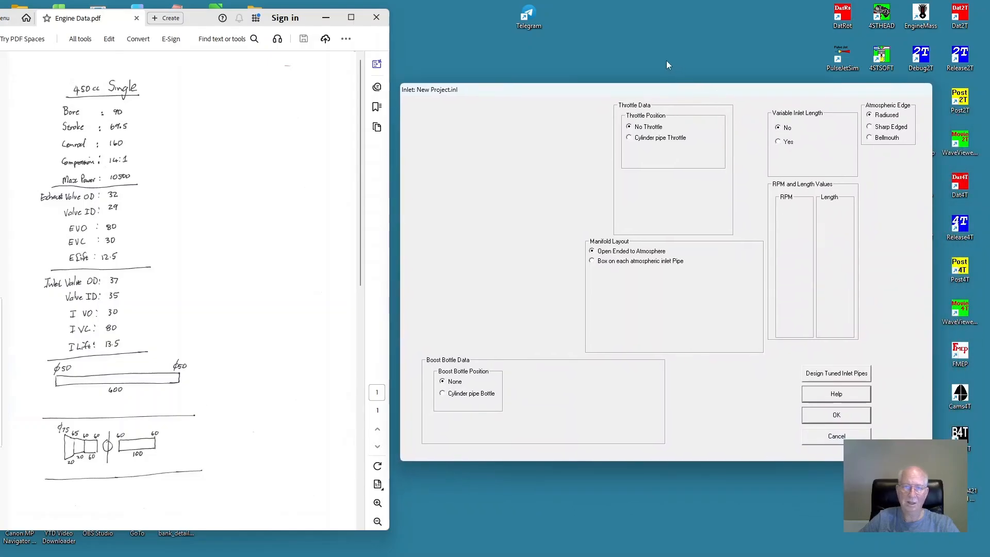
click(629, 139)
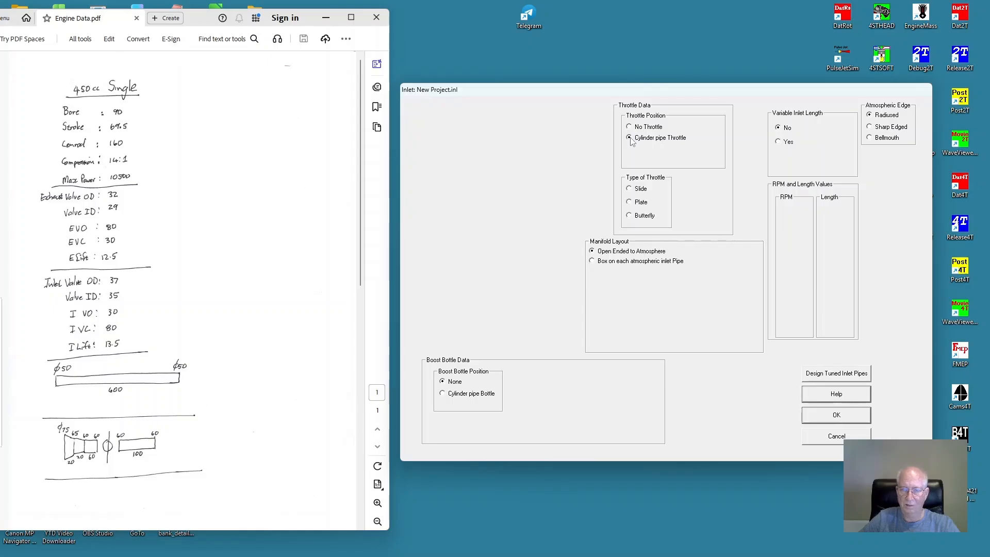
click(629, 215)
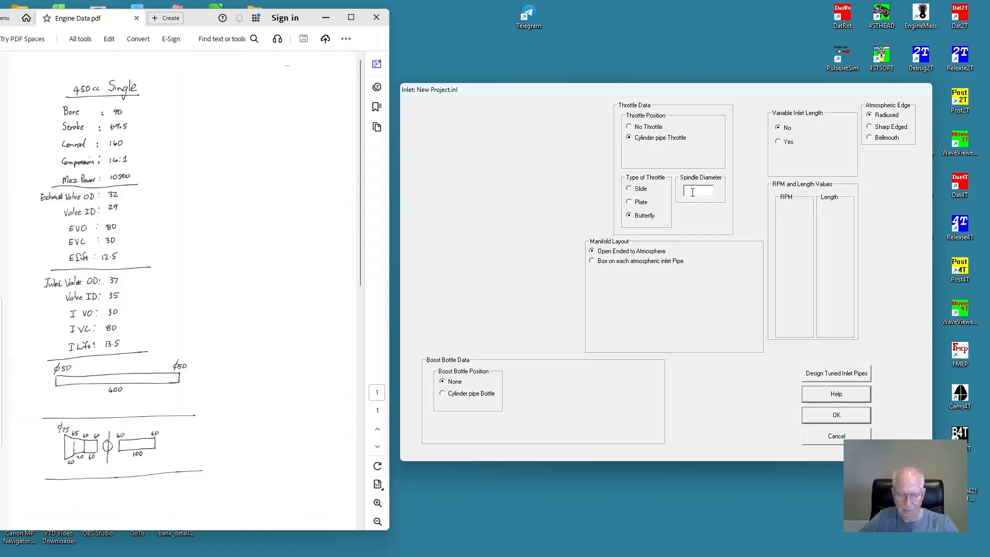
text(5)
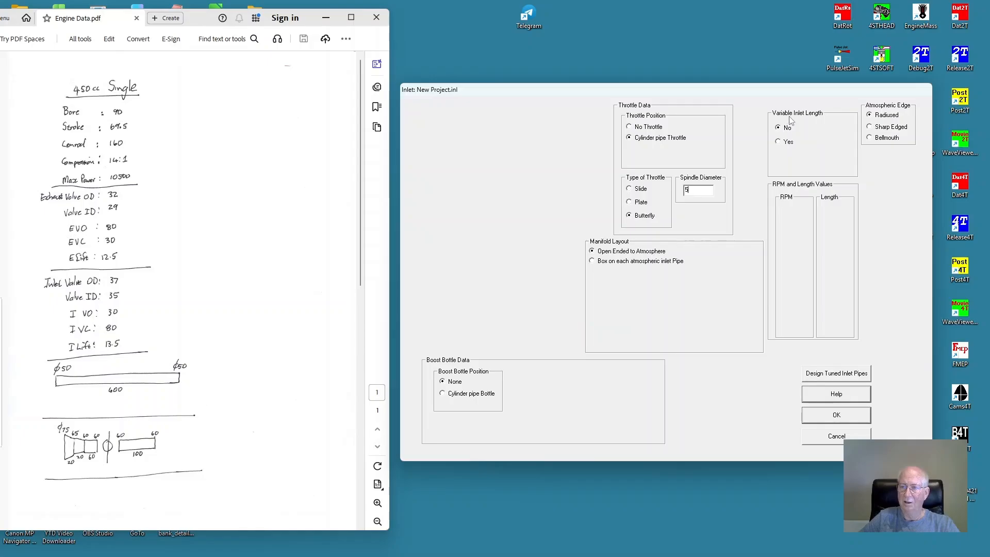
click(870, 138)
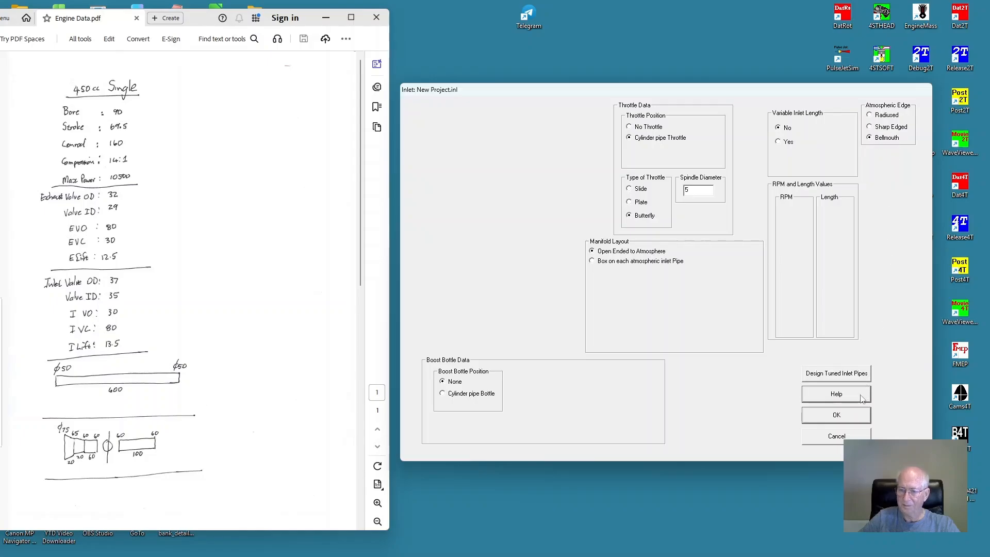
click(840, 417)
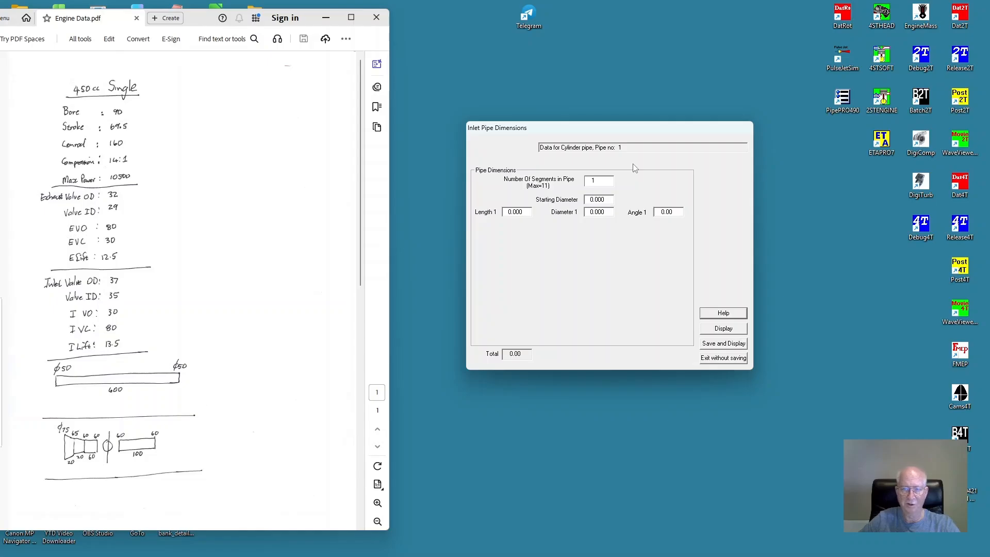
Define the inlet cylinder pipe with starting and end diameters of 60 mm and a length of 100 mm, check its schematic and save it
double_click(602, 200)
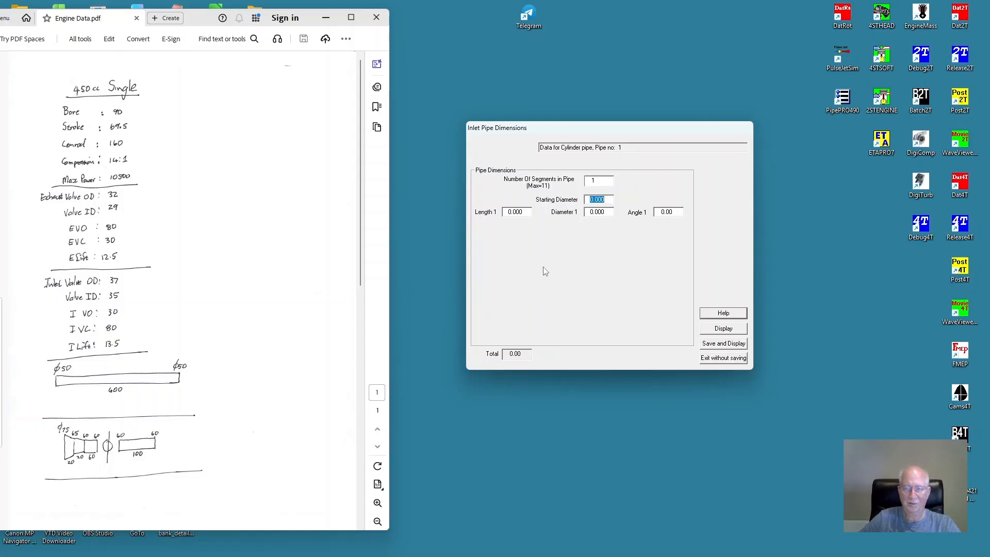
text(60)
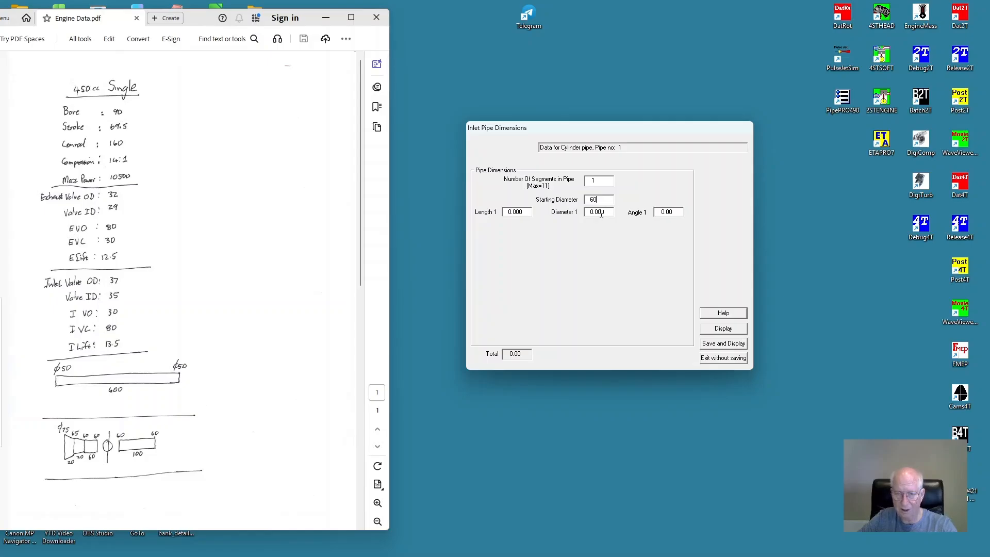
double_click(601, 213)
text(60)
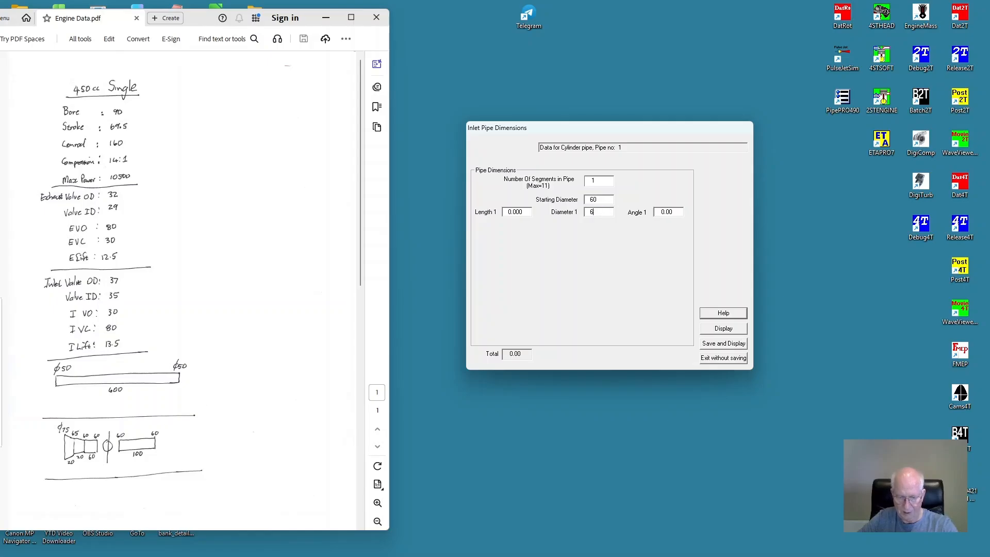
double_click(513, 212)
text(1)
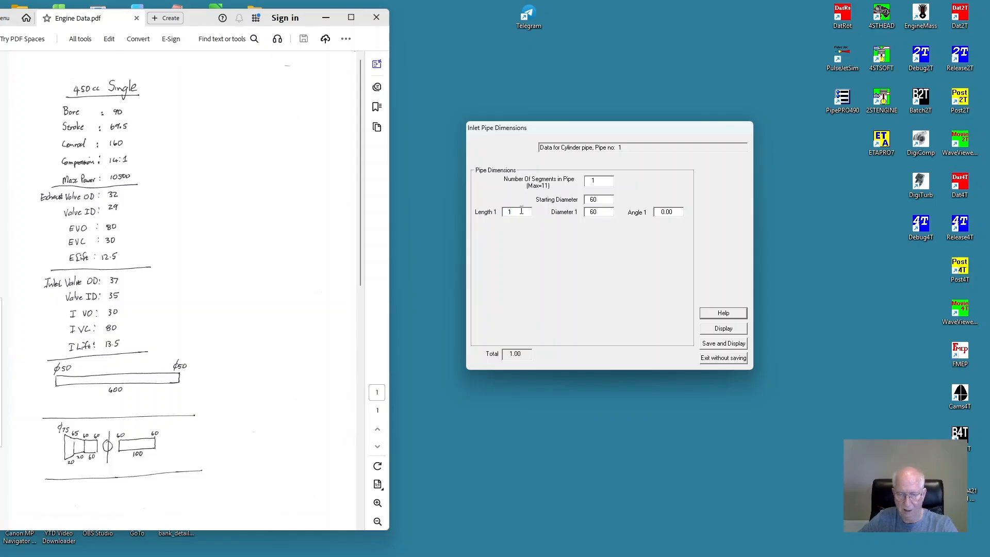
text(00)
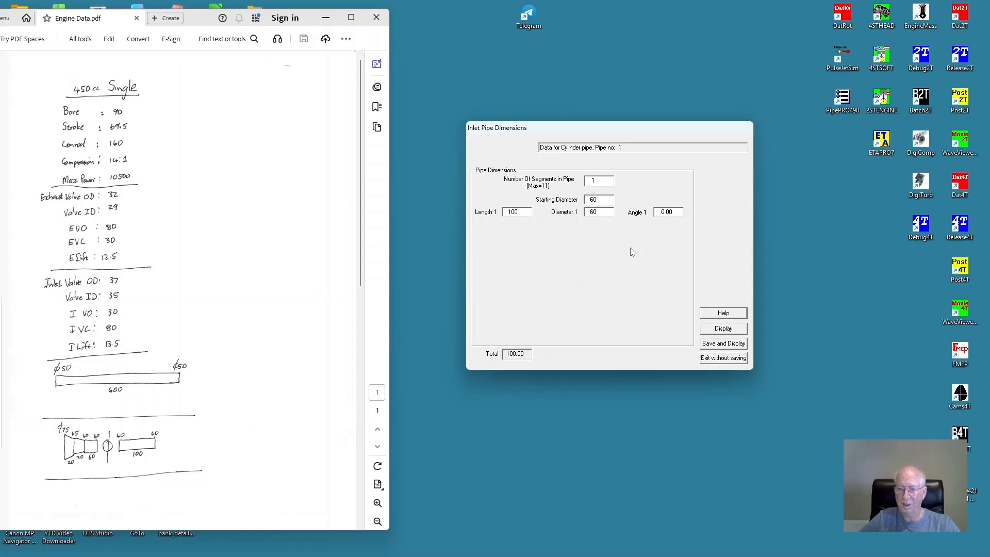
click(724, 329)
click(681, 342)
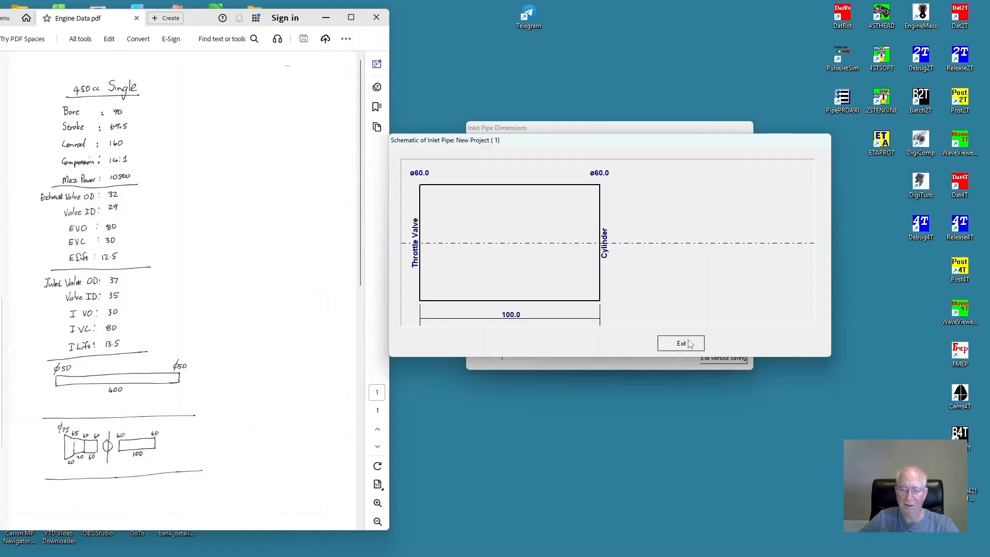
click(735, 345)
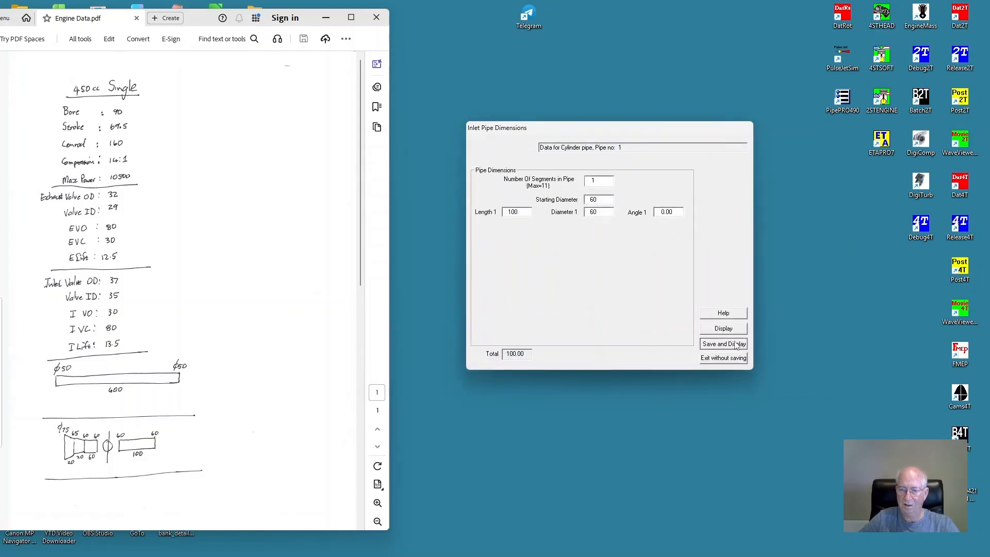
click(699, 344)
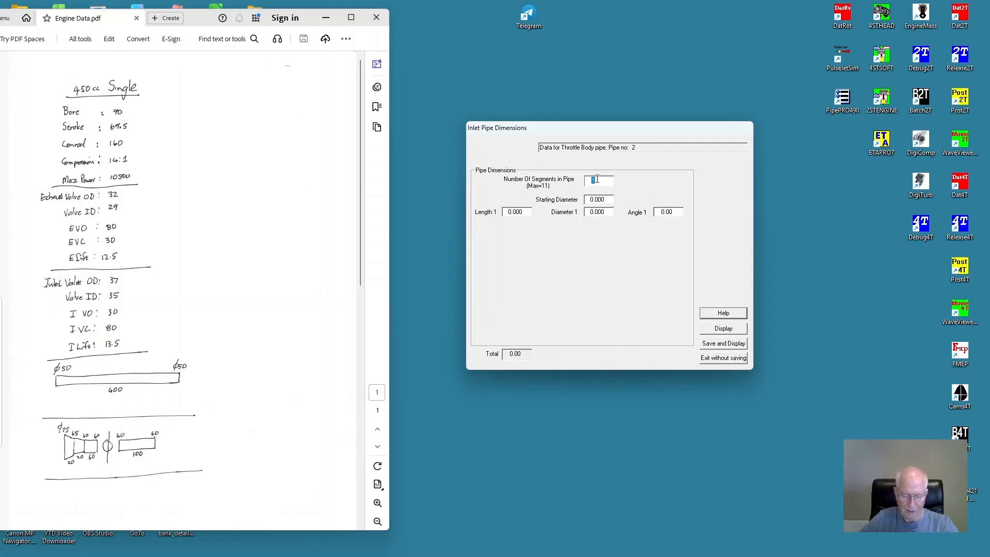
Give the throttle body pipe three segments with a starting diameter of 75 mm and segment diameters of 65, 60 and 60 mm
text(3)
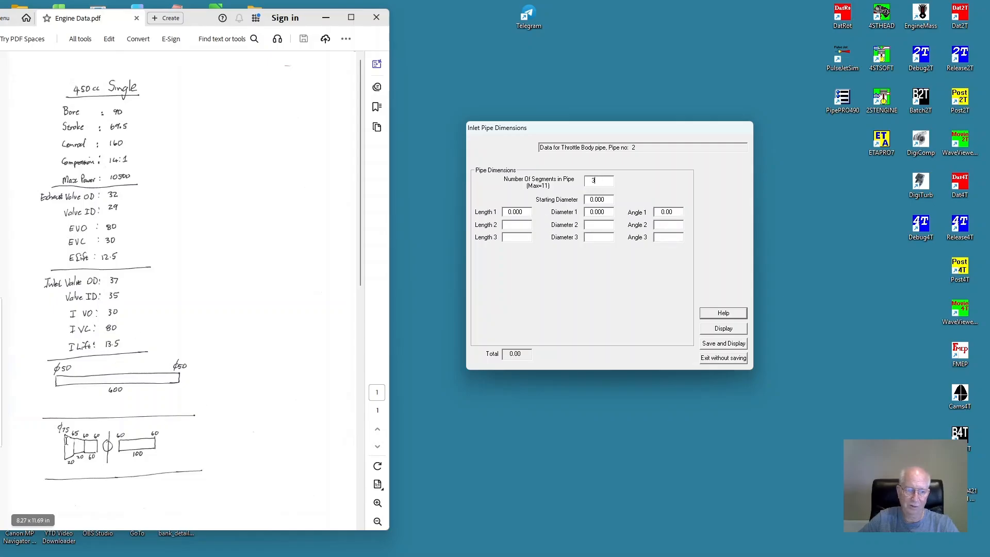
double_click(602, 199)
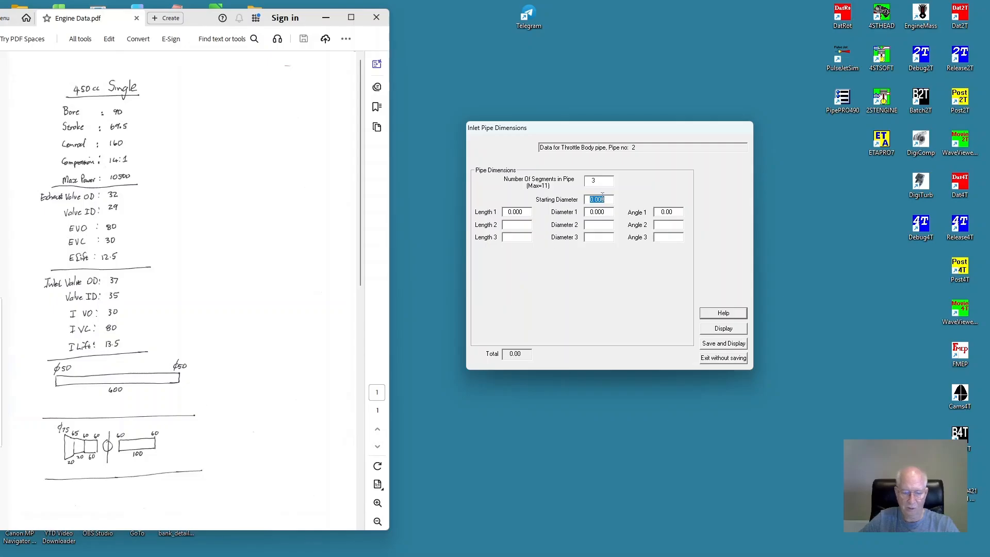
text(7)
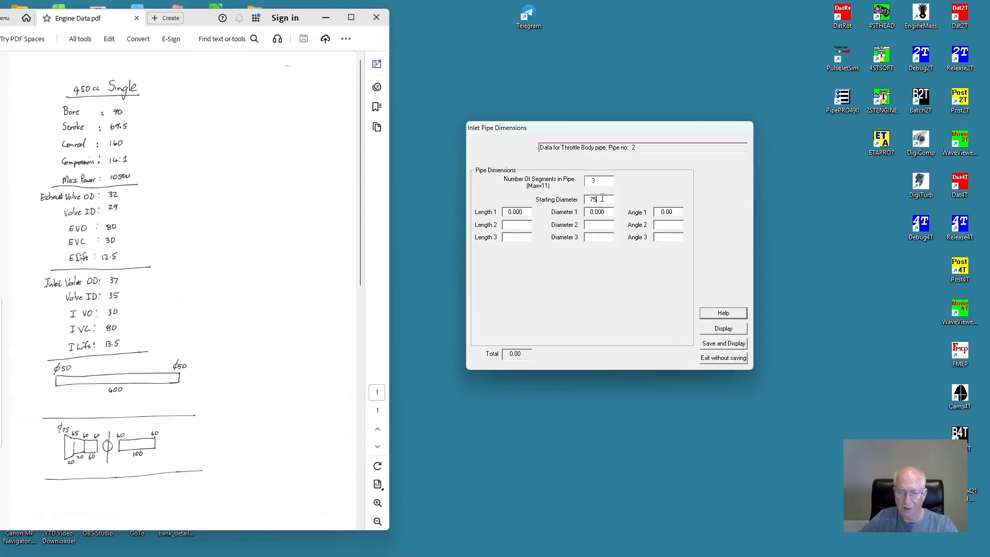
text(5)
double_click(602, 211)
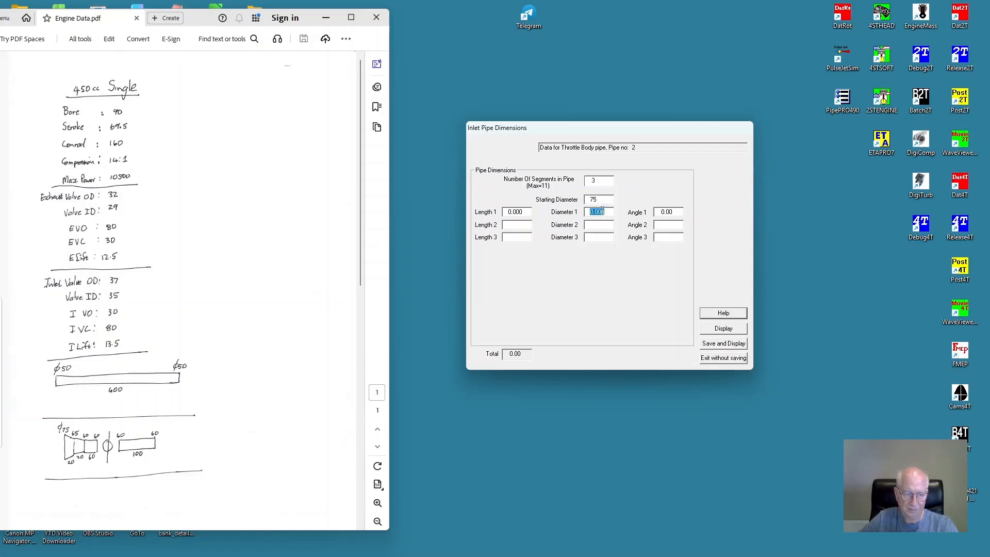
text(65)
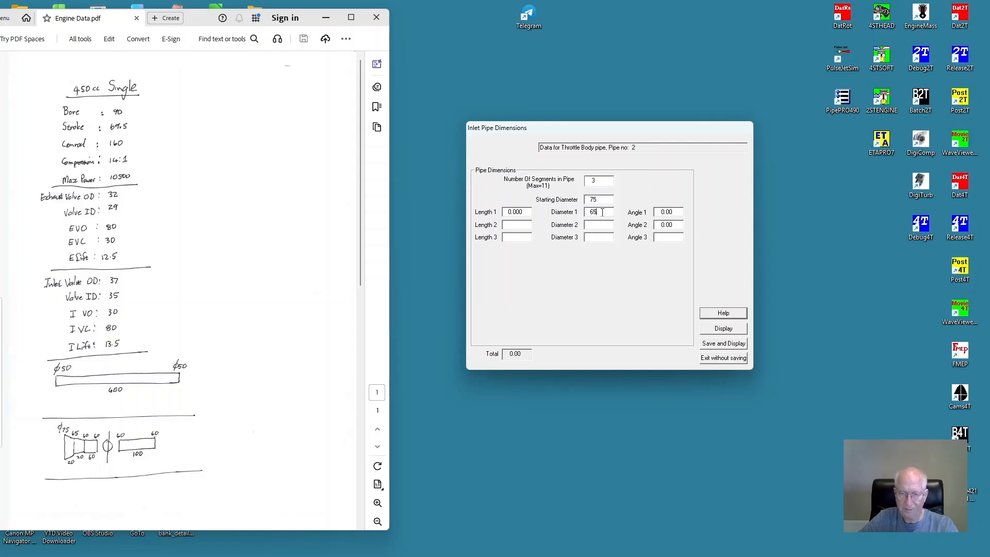
text(60)
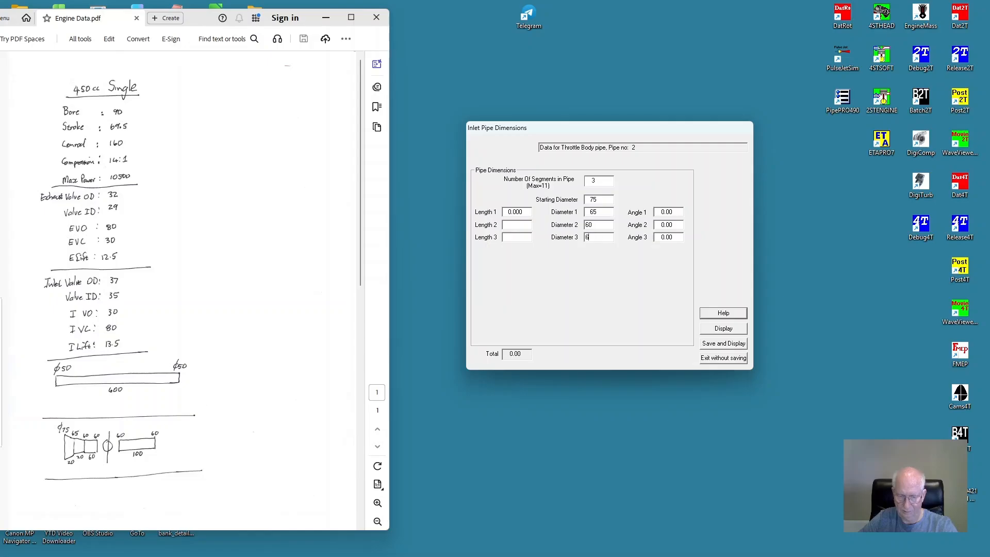
Set the throttle body pipe's segment lengths to 20, 20 and 60 mm, then save the pipe and close its schematic
double_click(516, 212)
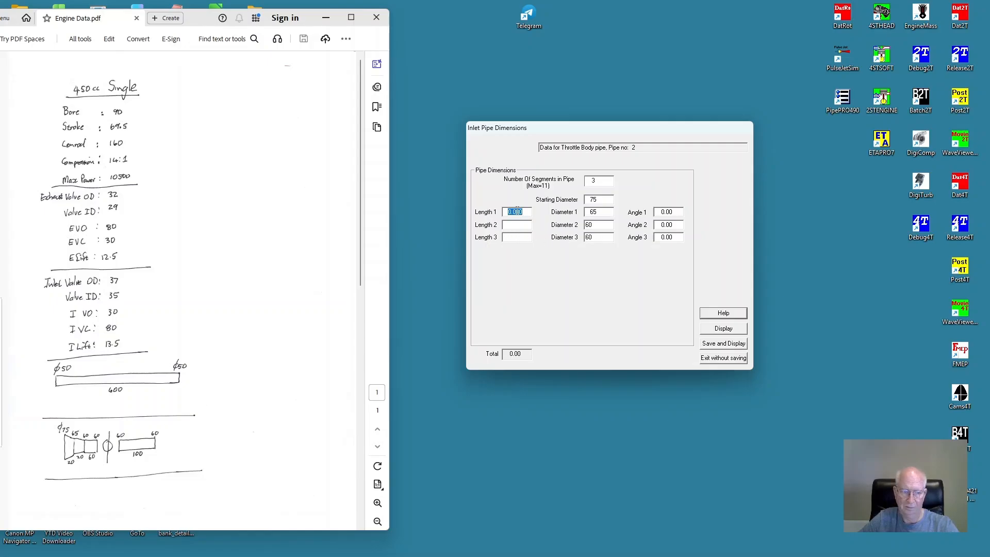
text(20)
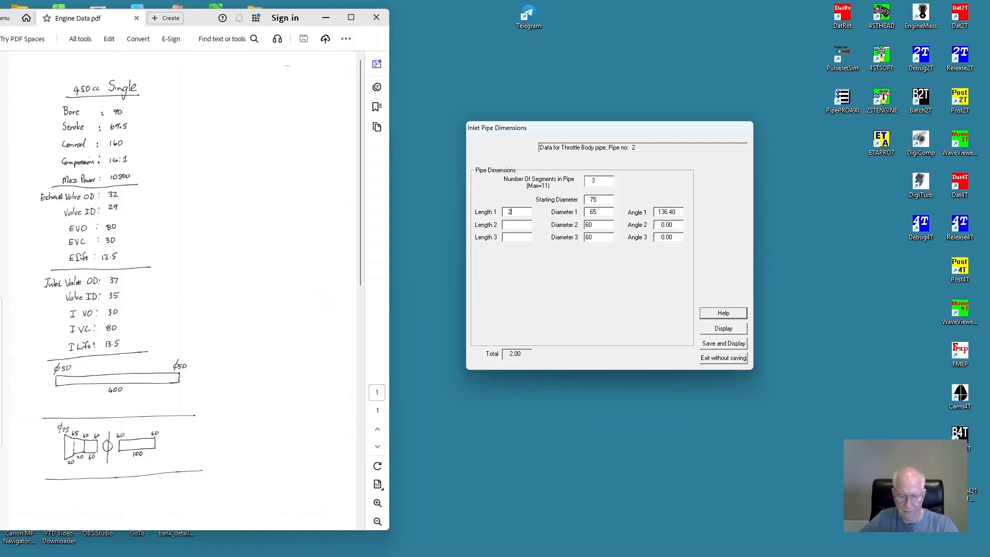
click(514, 225)
text(20)
text(60)
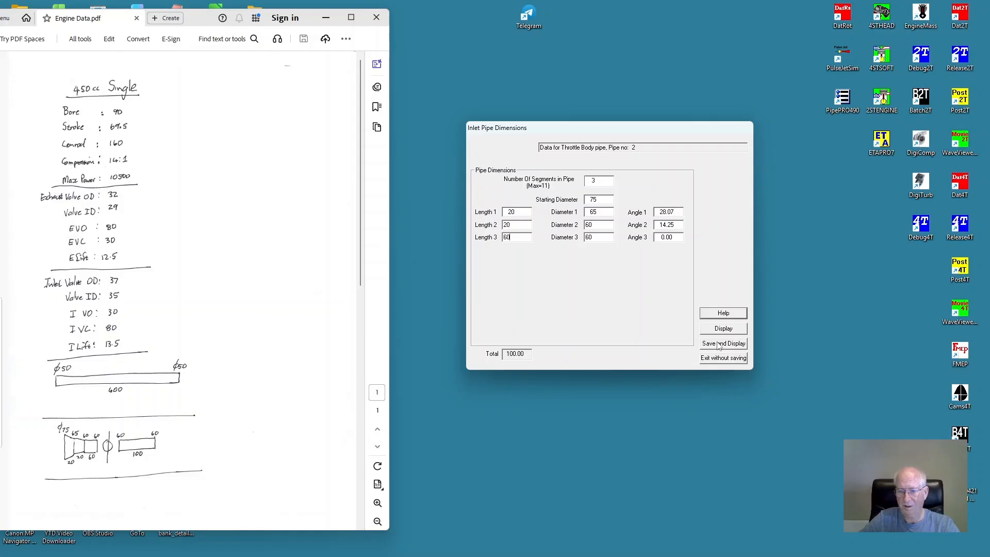
click(732, 344)
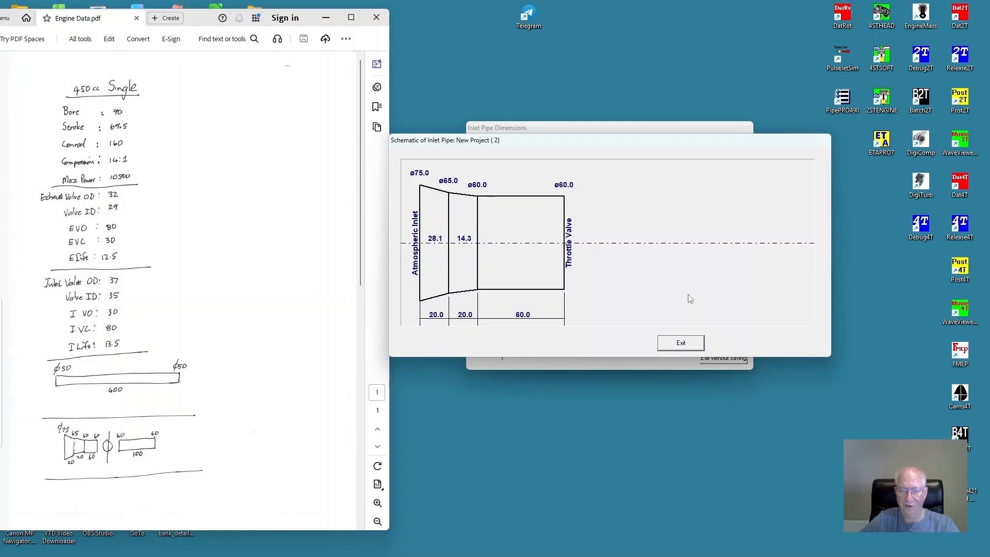
click(681, 344)
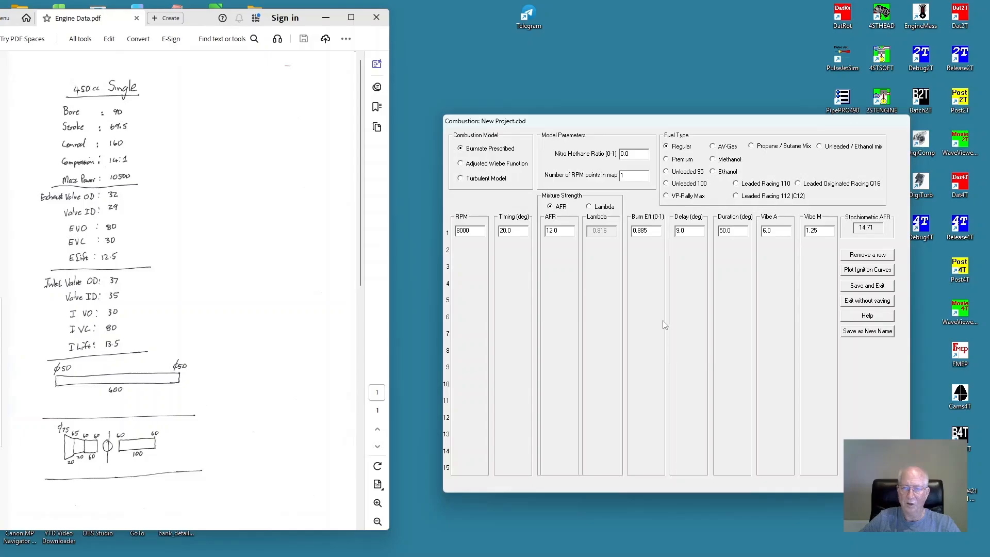
Set the fuel type to Unleaded 100 and save the combustion data
drag(613, 128, 570, 101)
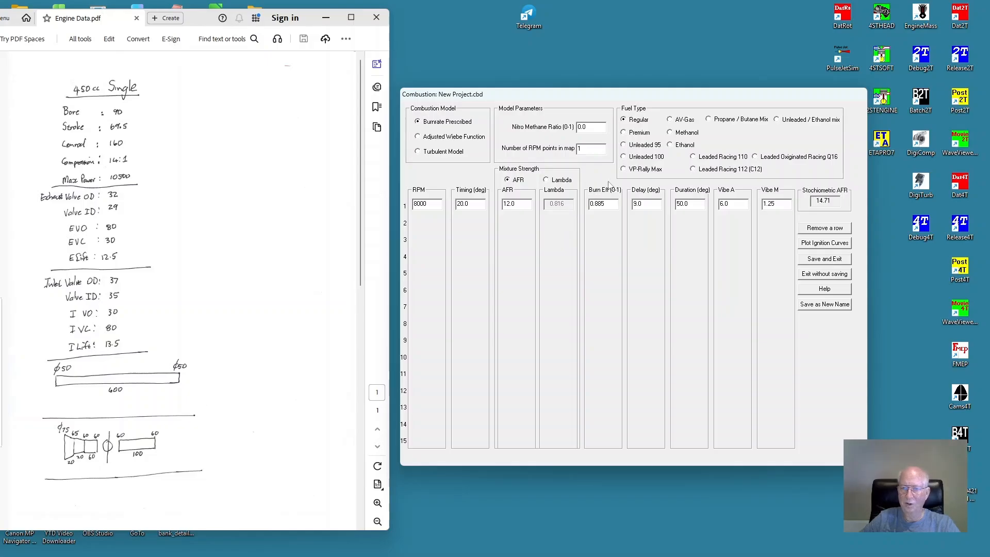
click(623, 157)
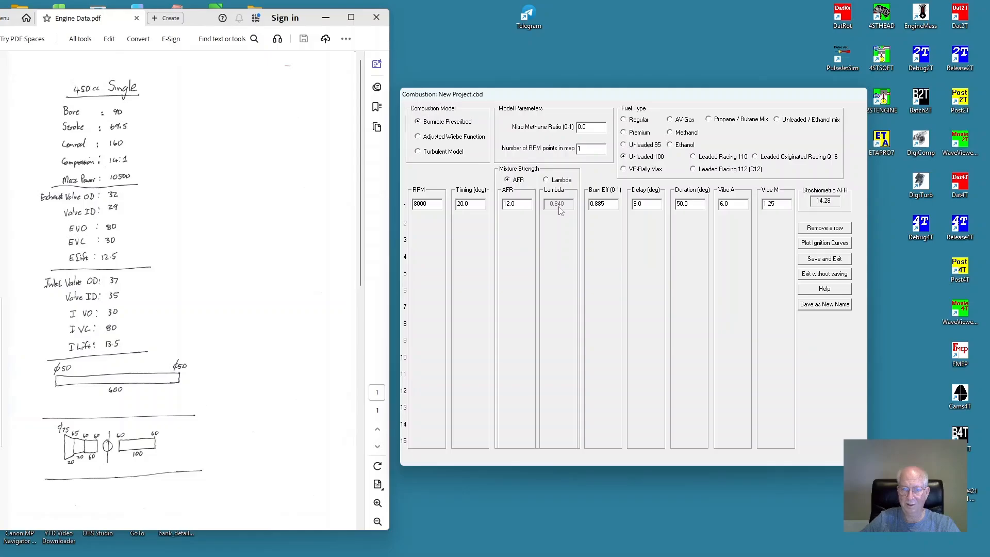
click(825, 259)
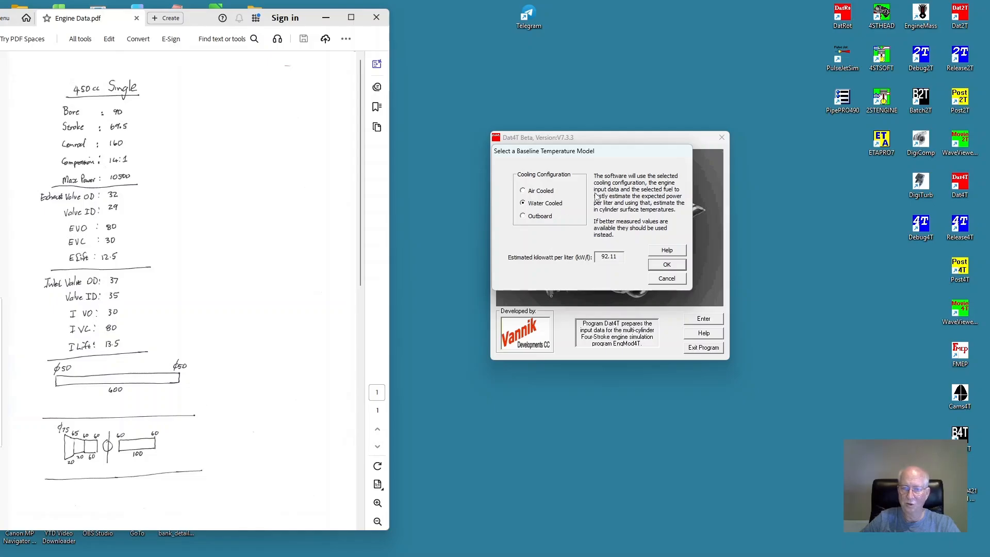
Accept the water-cooled baseline temperature model and save the temperature data with constant inlet and outlet atmospheric conditions
click(674, 263)
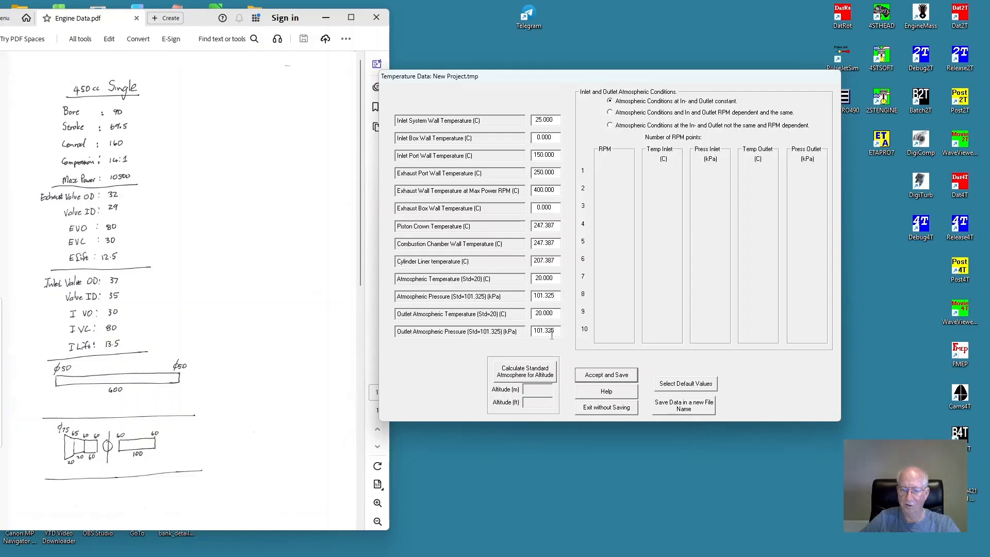
click(601, 377)
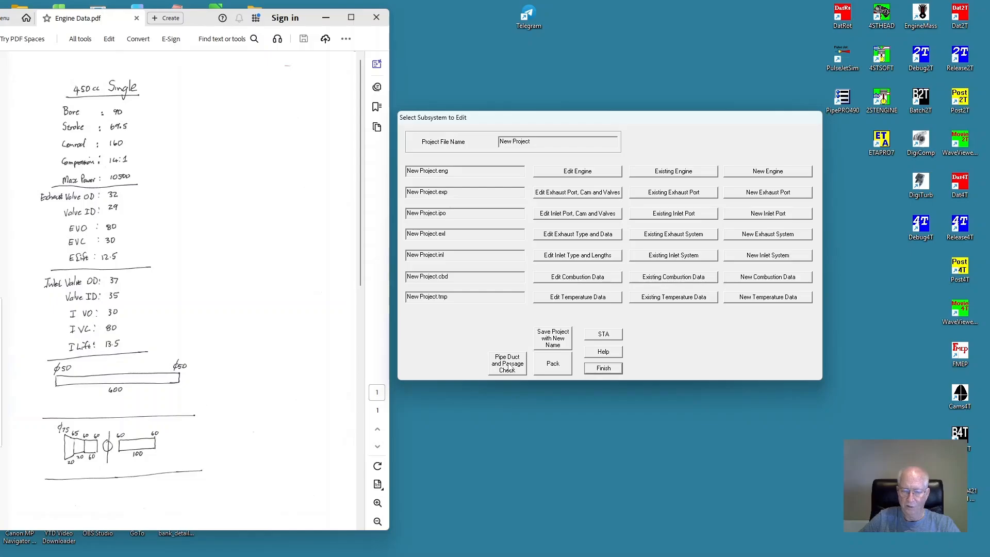
Check the pipe and duct dimensions, then set the exhaust port diameter at the manifold to 50 mm and save the port data
click(508, 367)
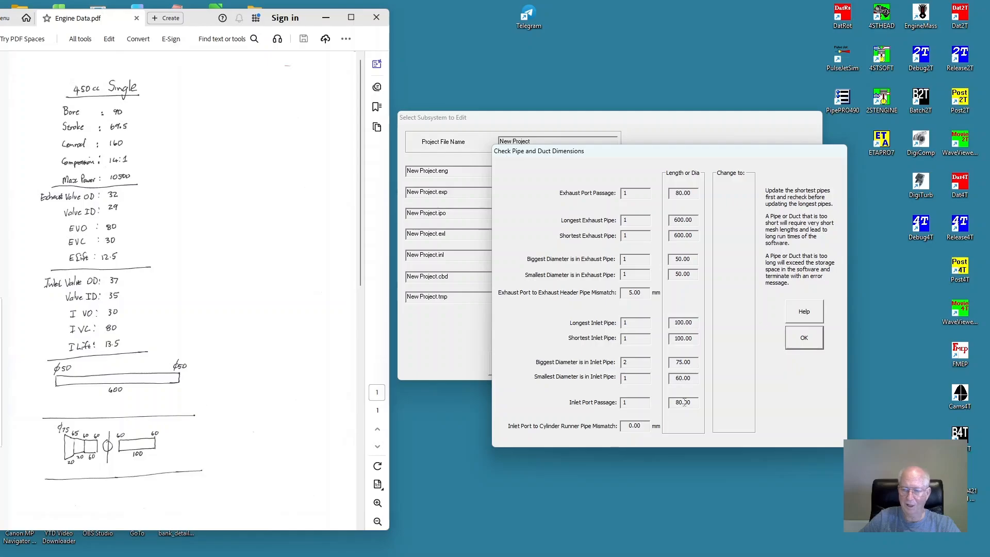
click(804, 339)
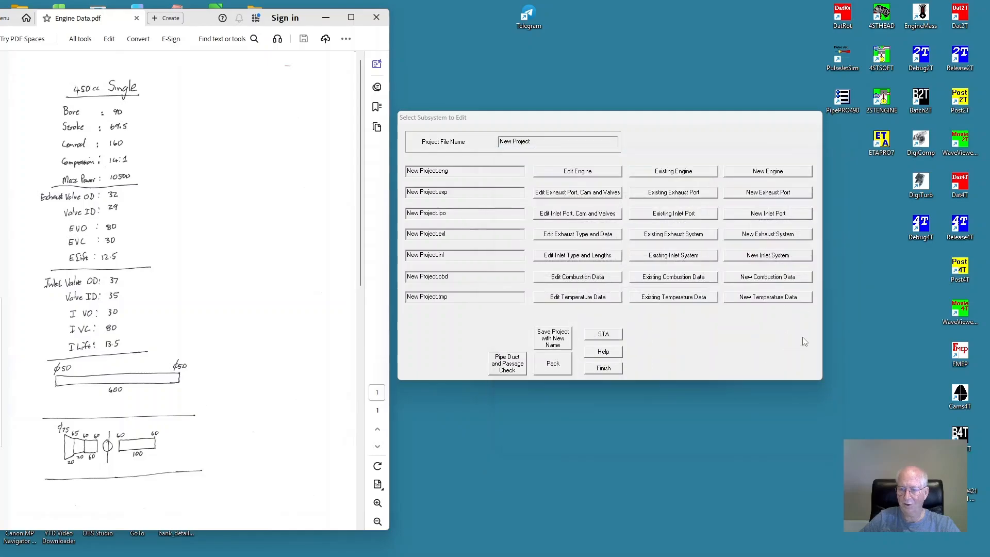
click(574, 196)
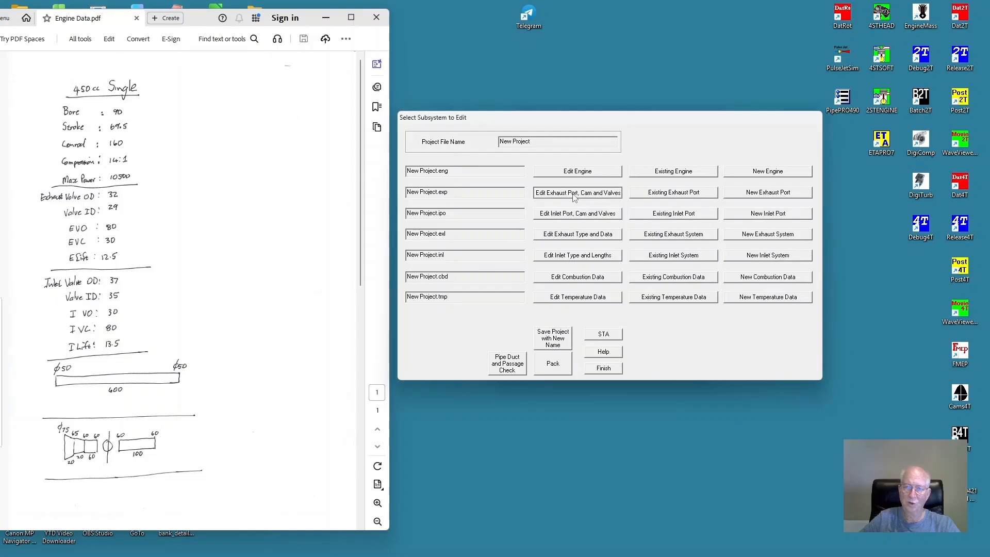
double_click(471, 342)
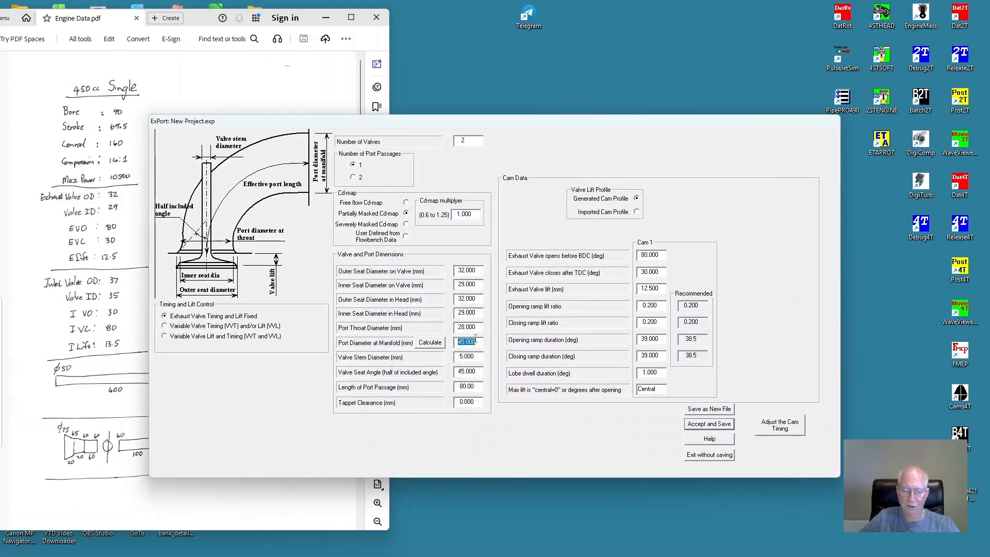
text(50)
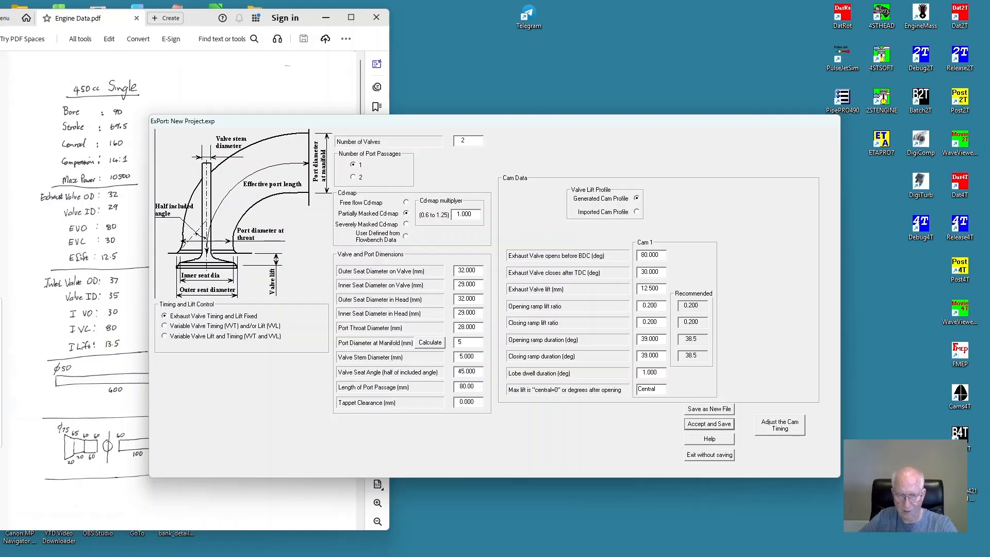
click(713, 427)
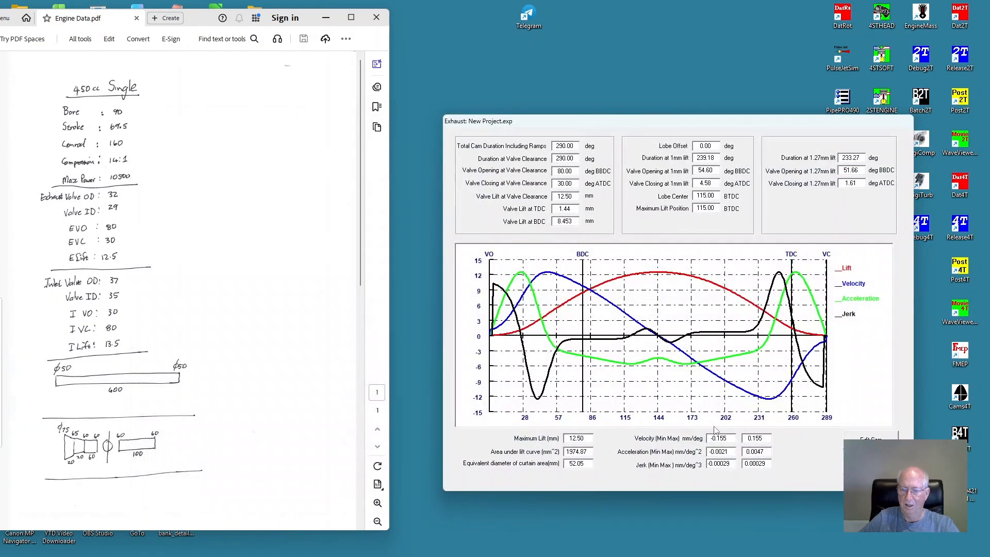
click(871, 465)
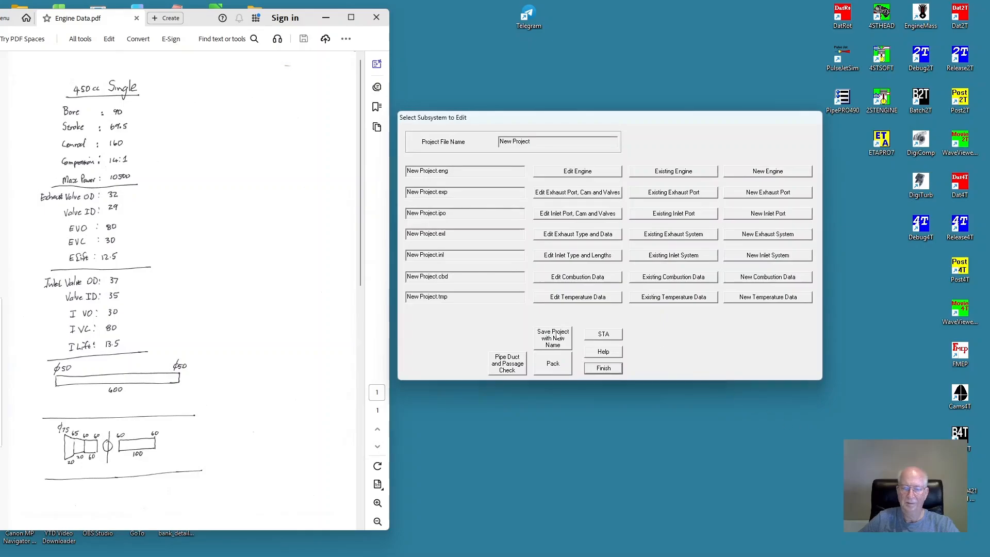
Recheck the exhaust port to header pipe mismatch, then review the project's specific time area summary and close it
click(514, 365)
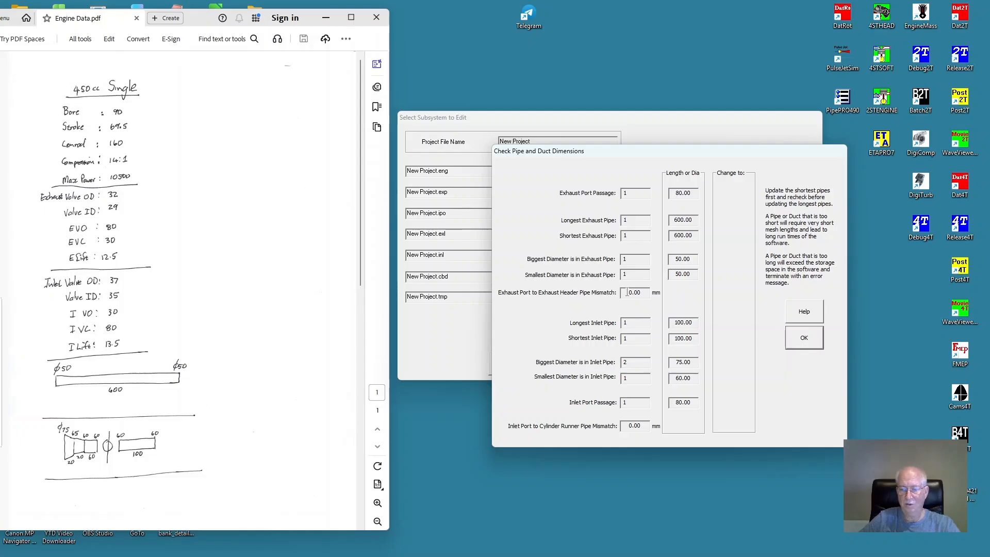
click(804, 338)
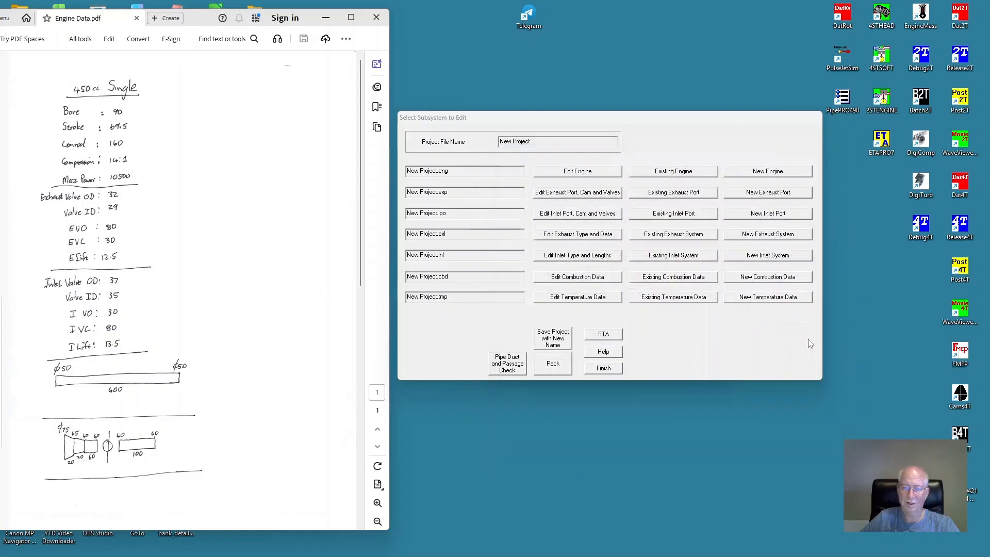
click(603, 335)
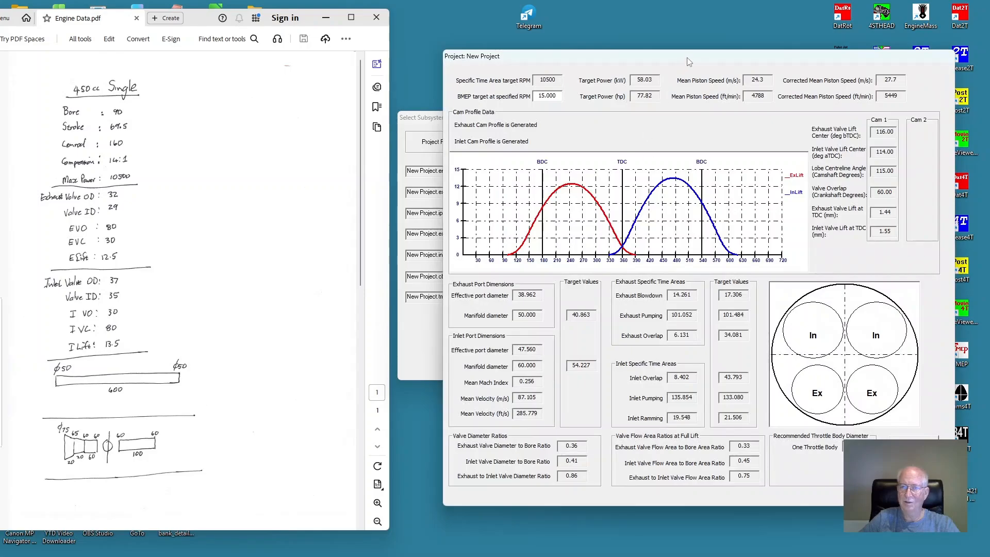
drag(699, 60, 642, 33)
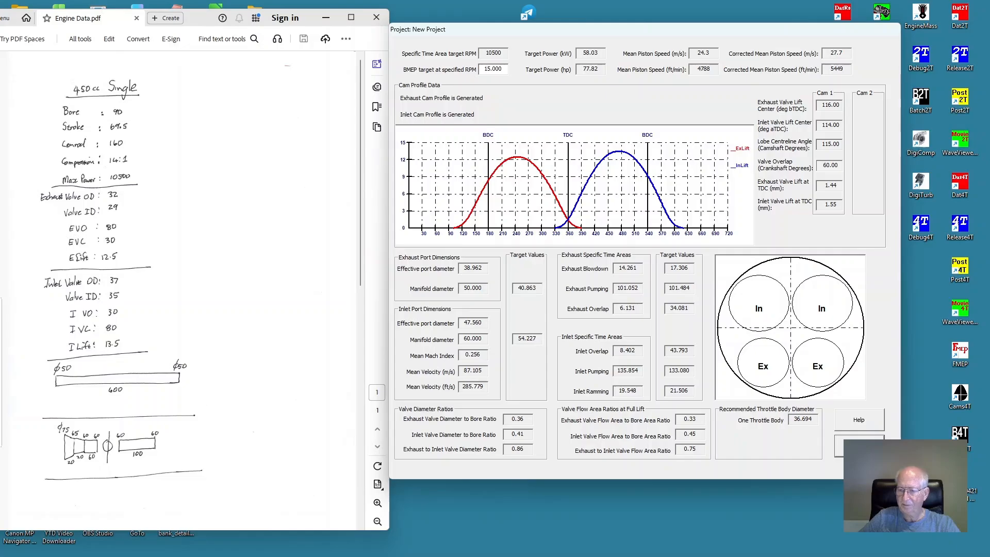
click(859, 446)
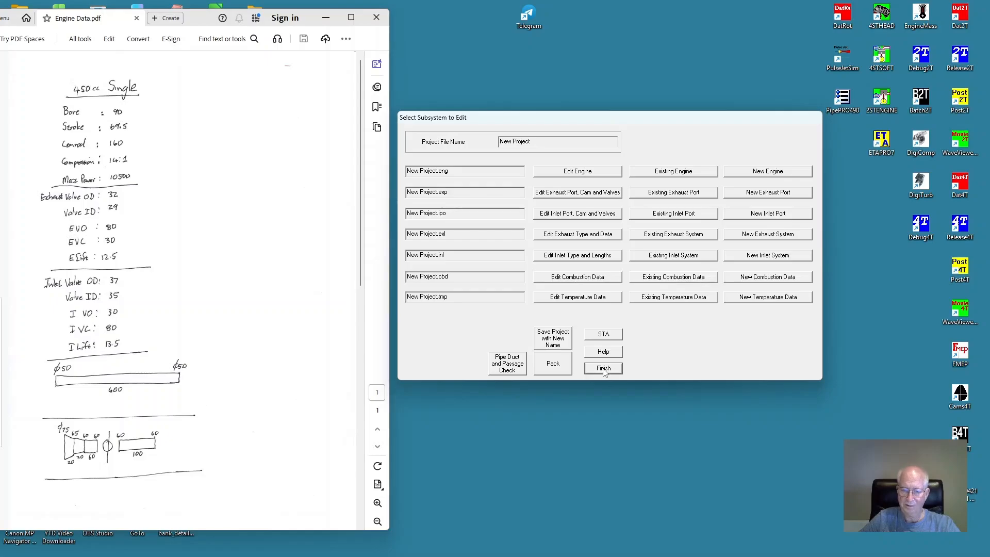
Finish editing the project's subsystems and exit the program
click(603, 368)
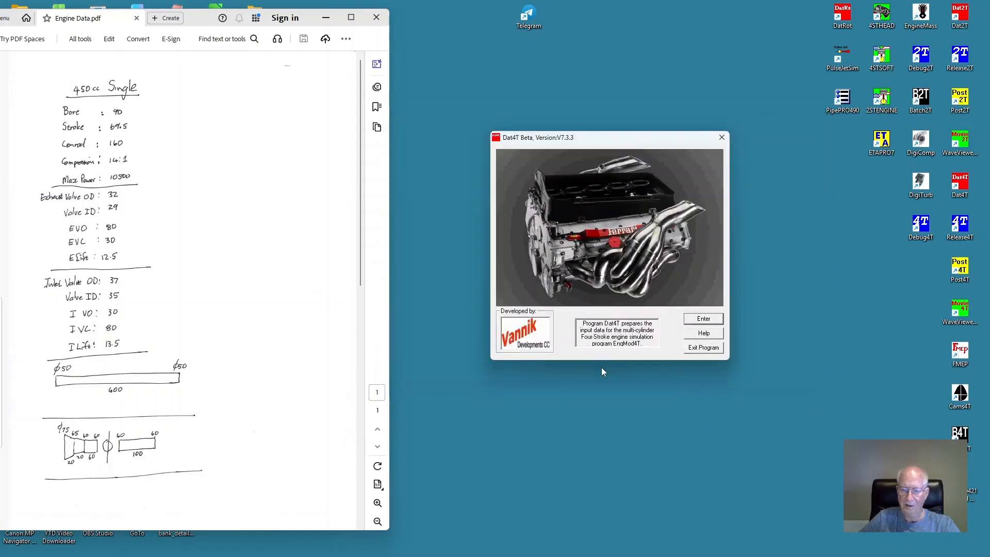
click(703, 347)
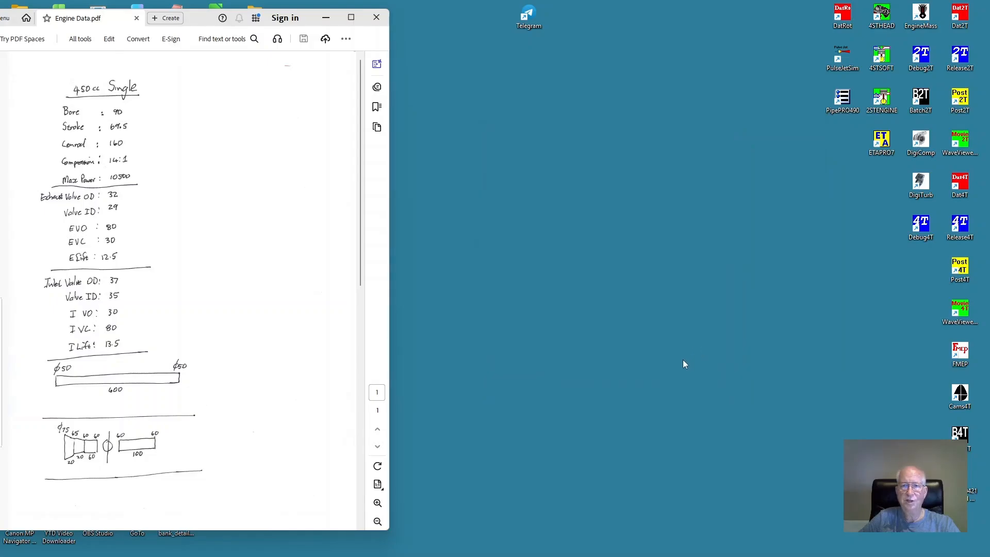